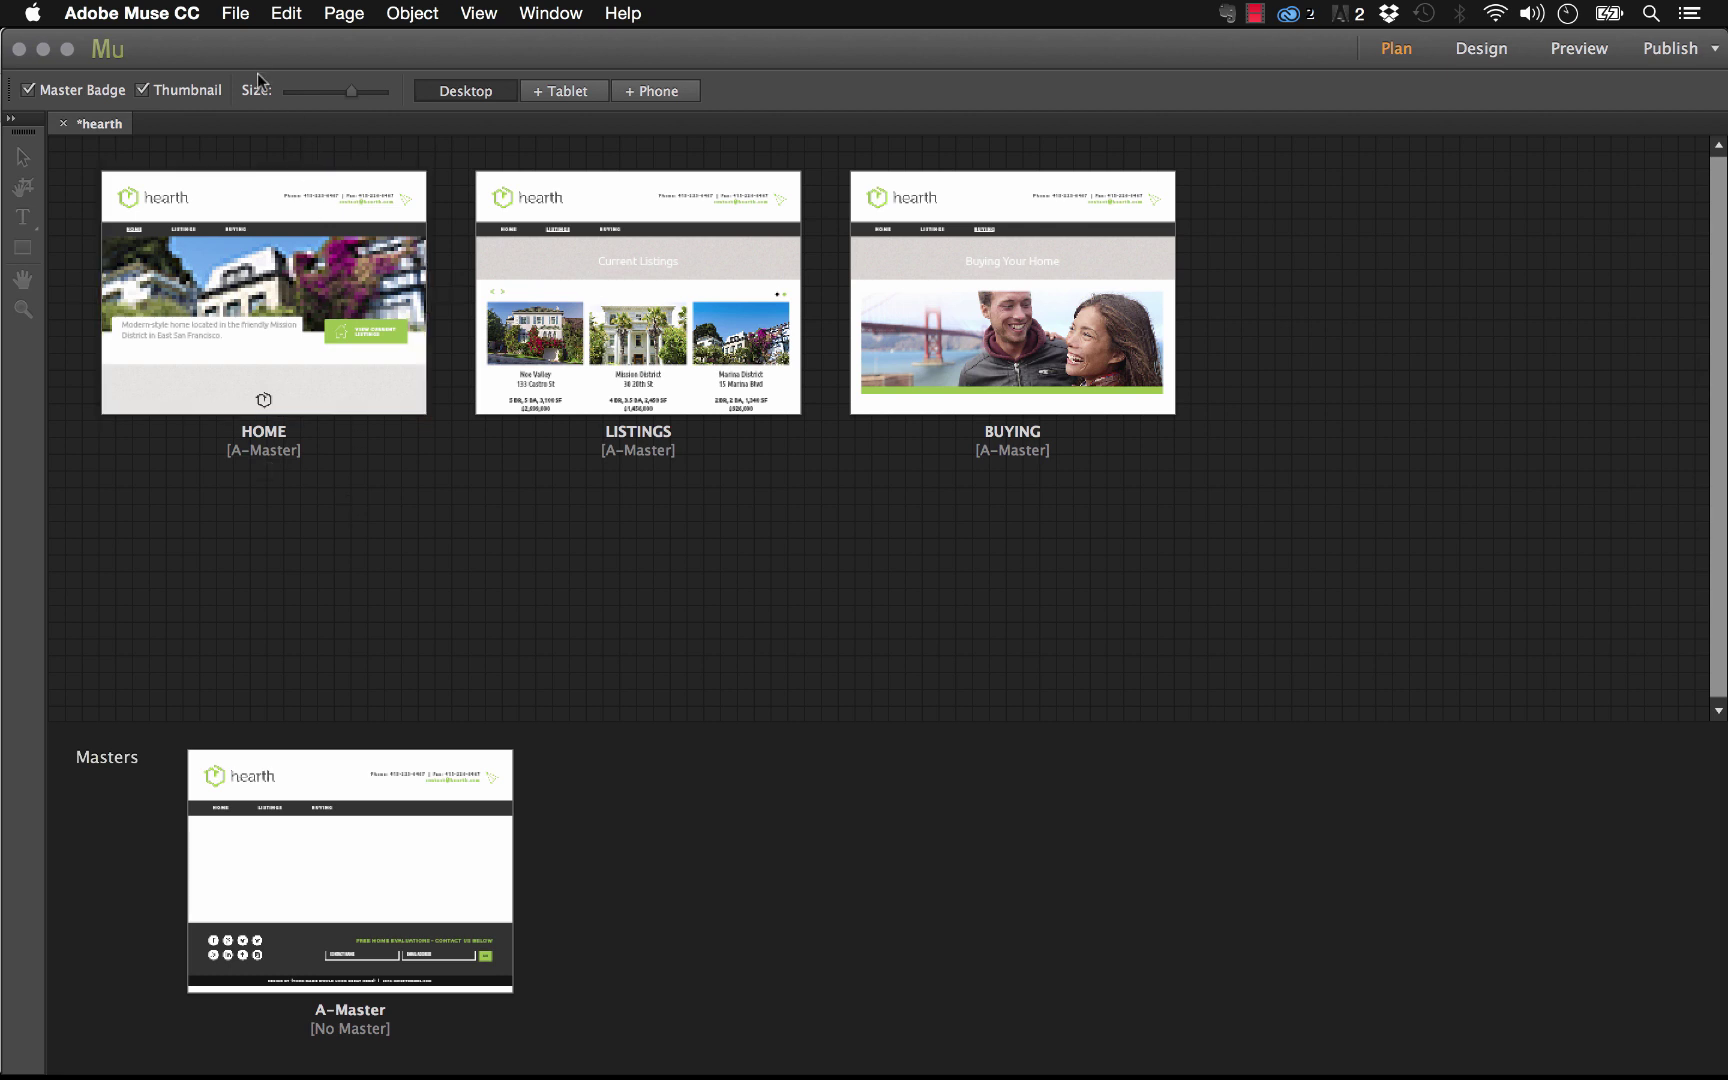
Open the museexperts Business Catalyst site dashboard and review the note that no domains are added yet
click(237, 14)
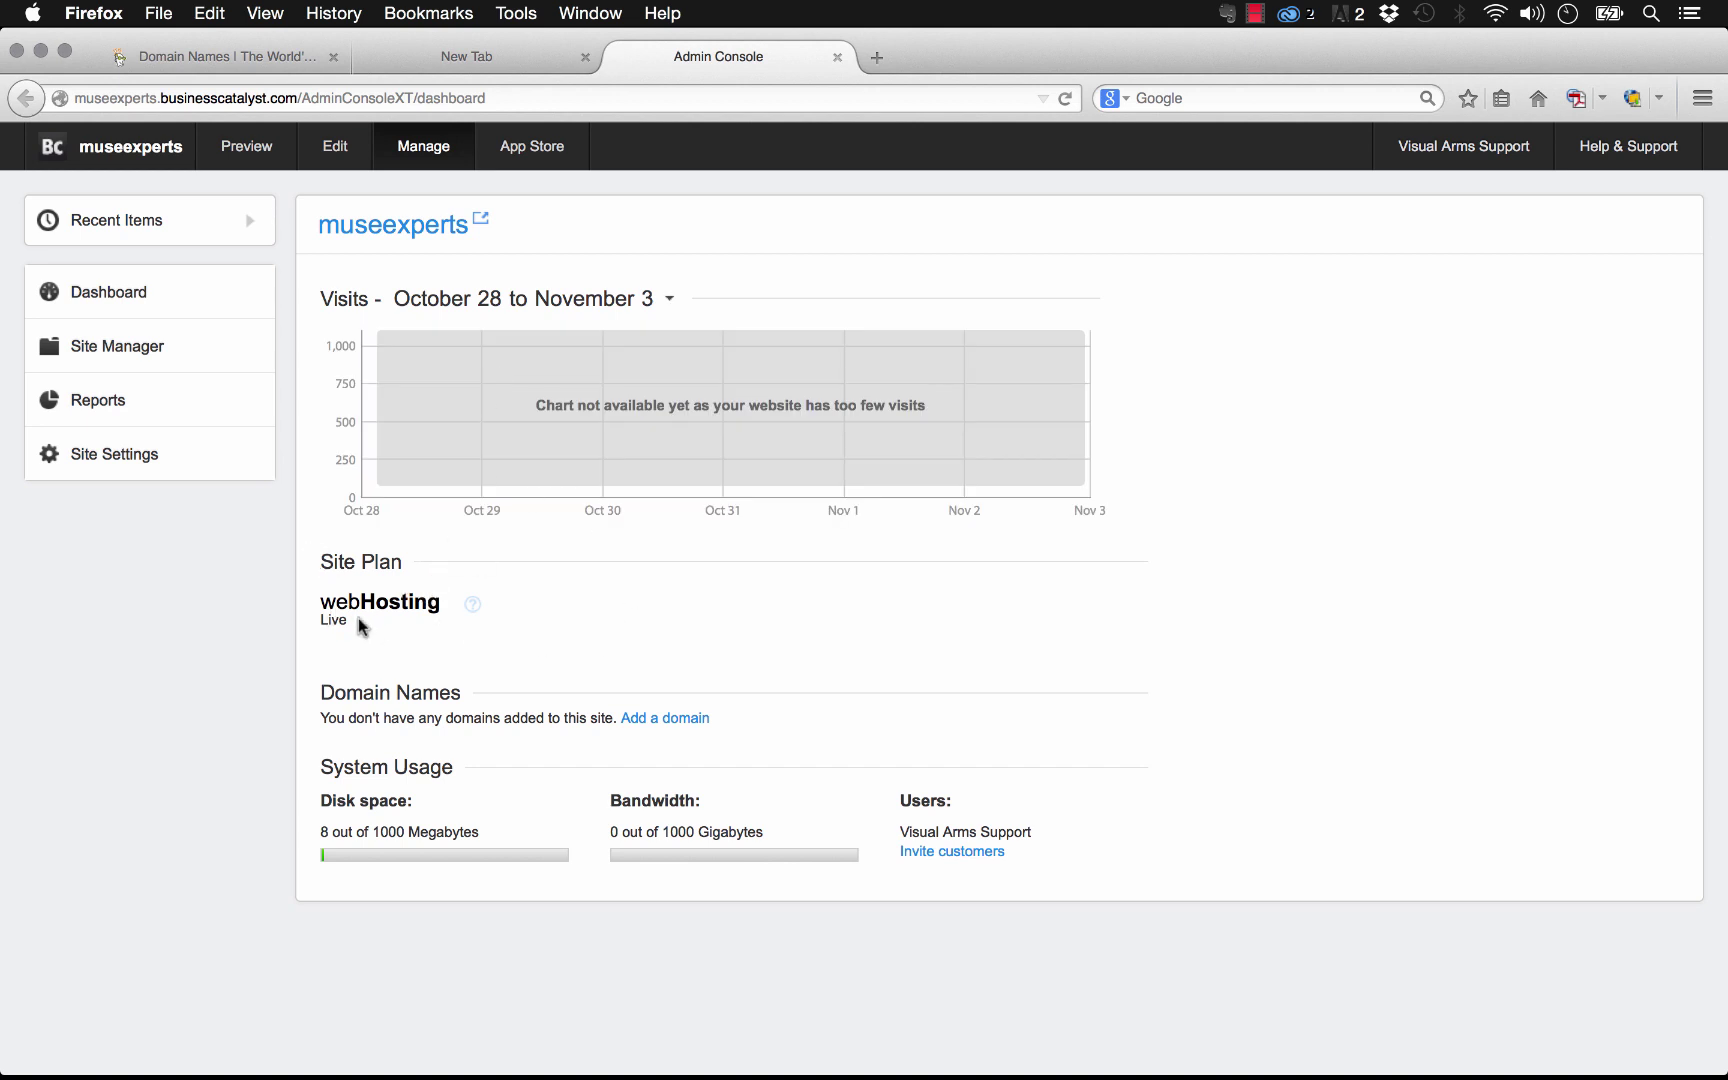
drag(318, 720, 600, 718)
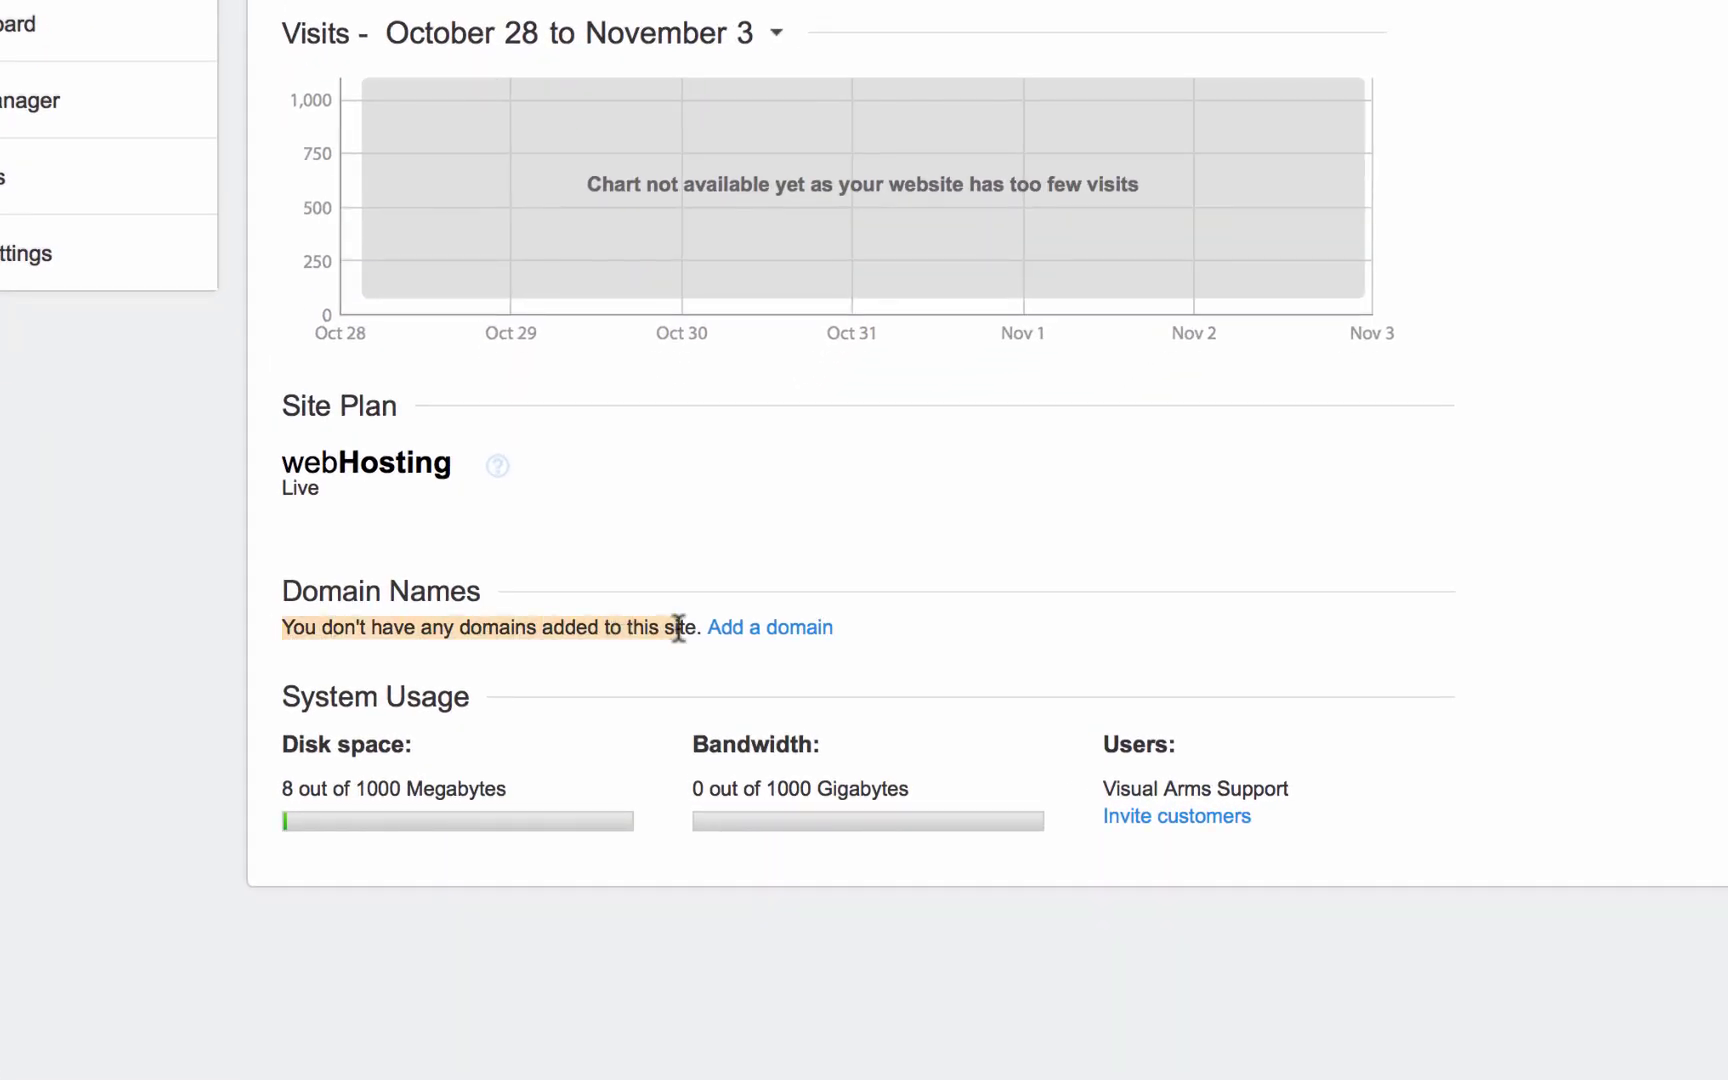
click(991, 562)
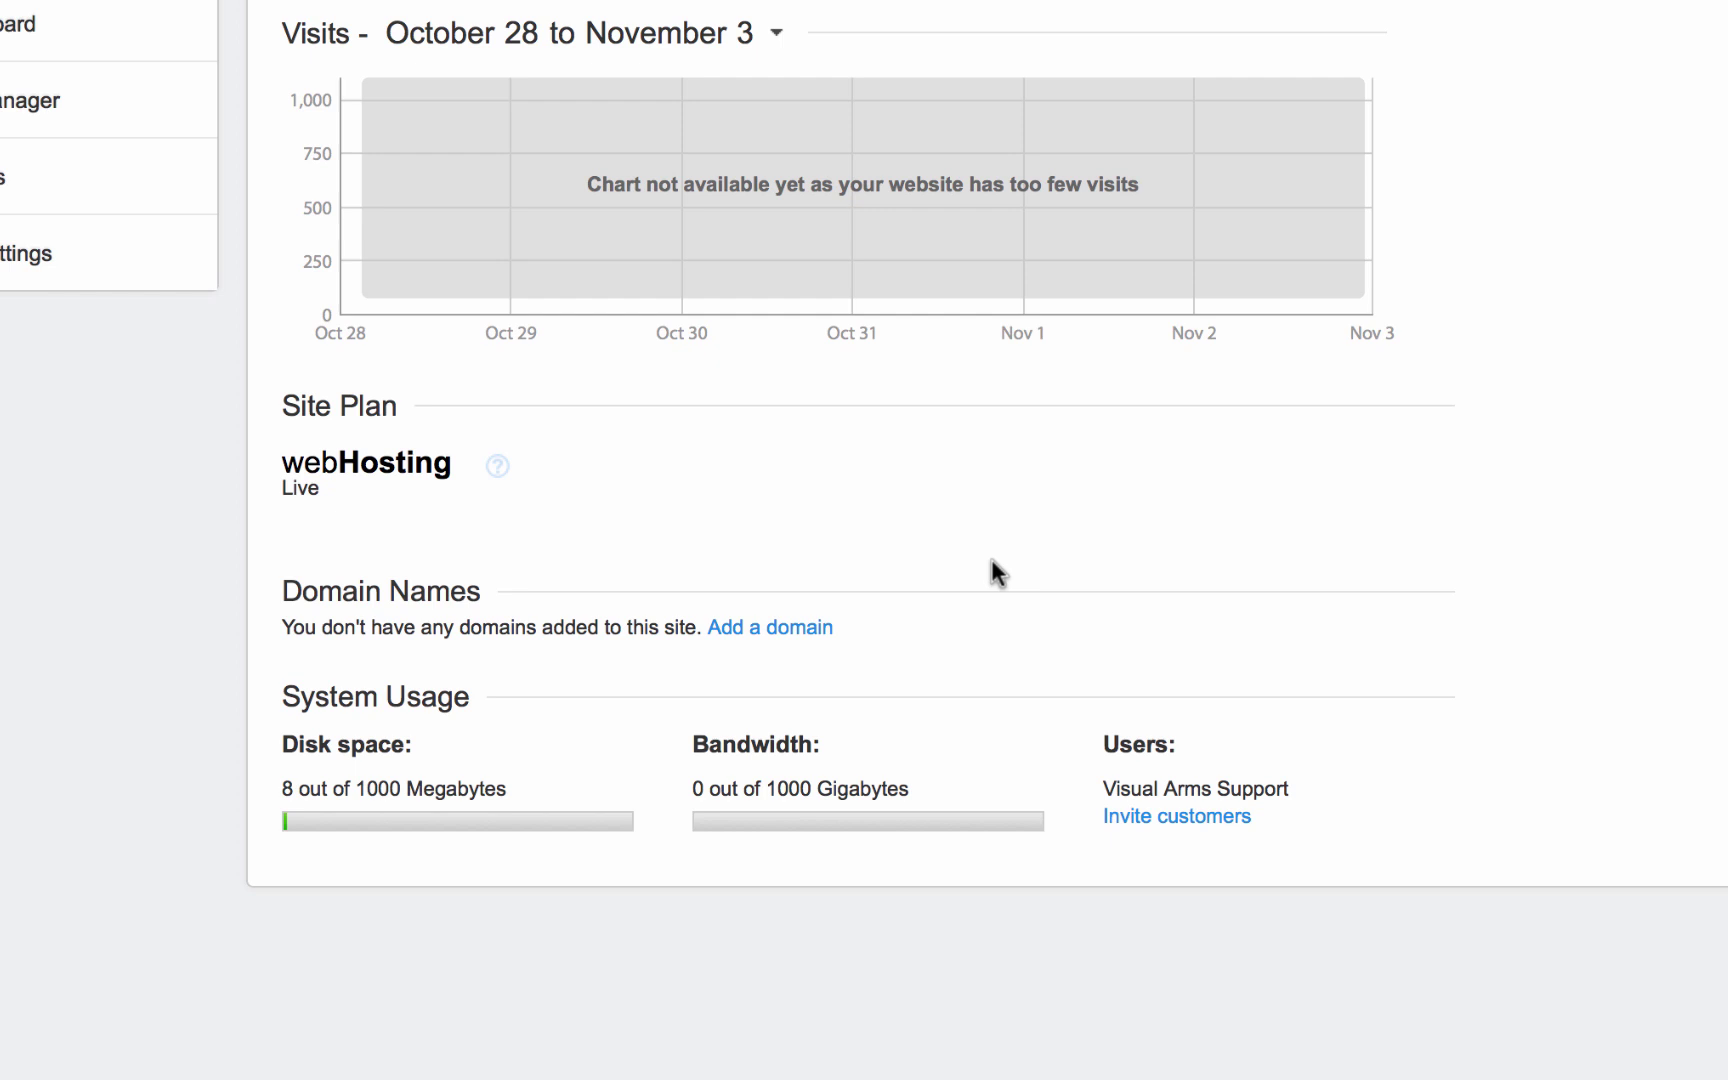
Add museexperts.com as a domain of the Business Catalyst site and save it
click(770, 643)
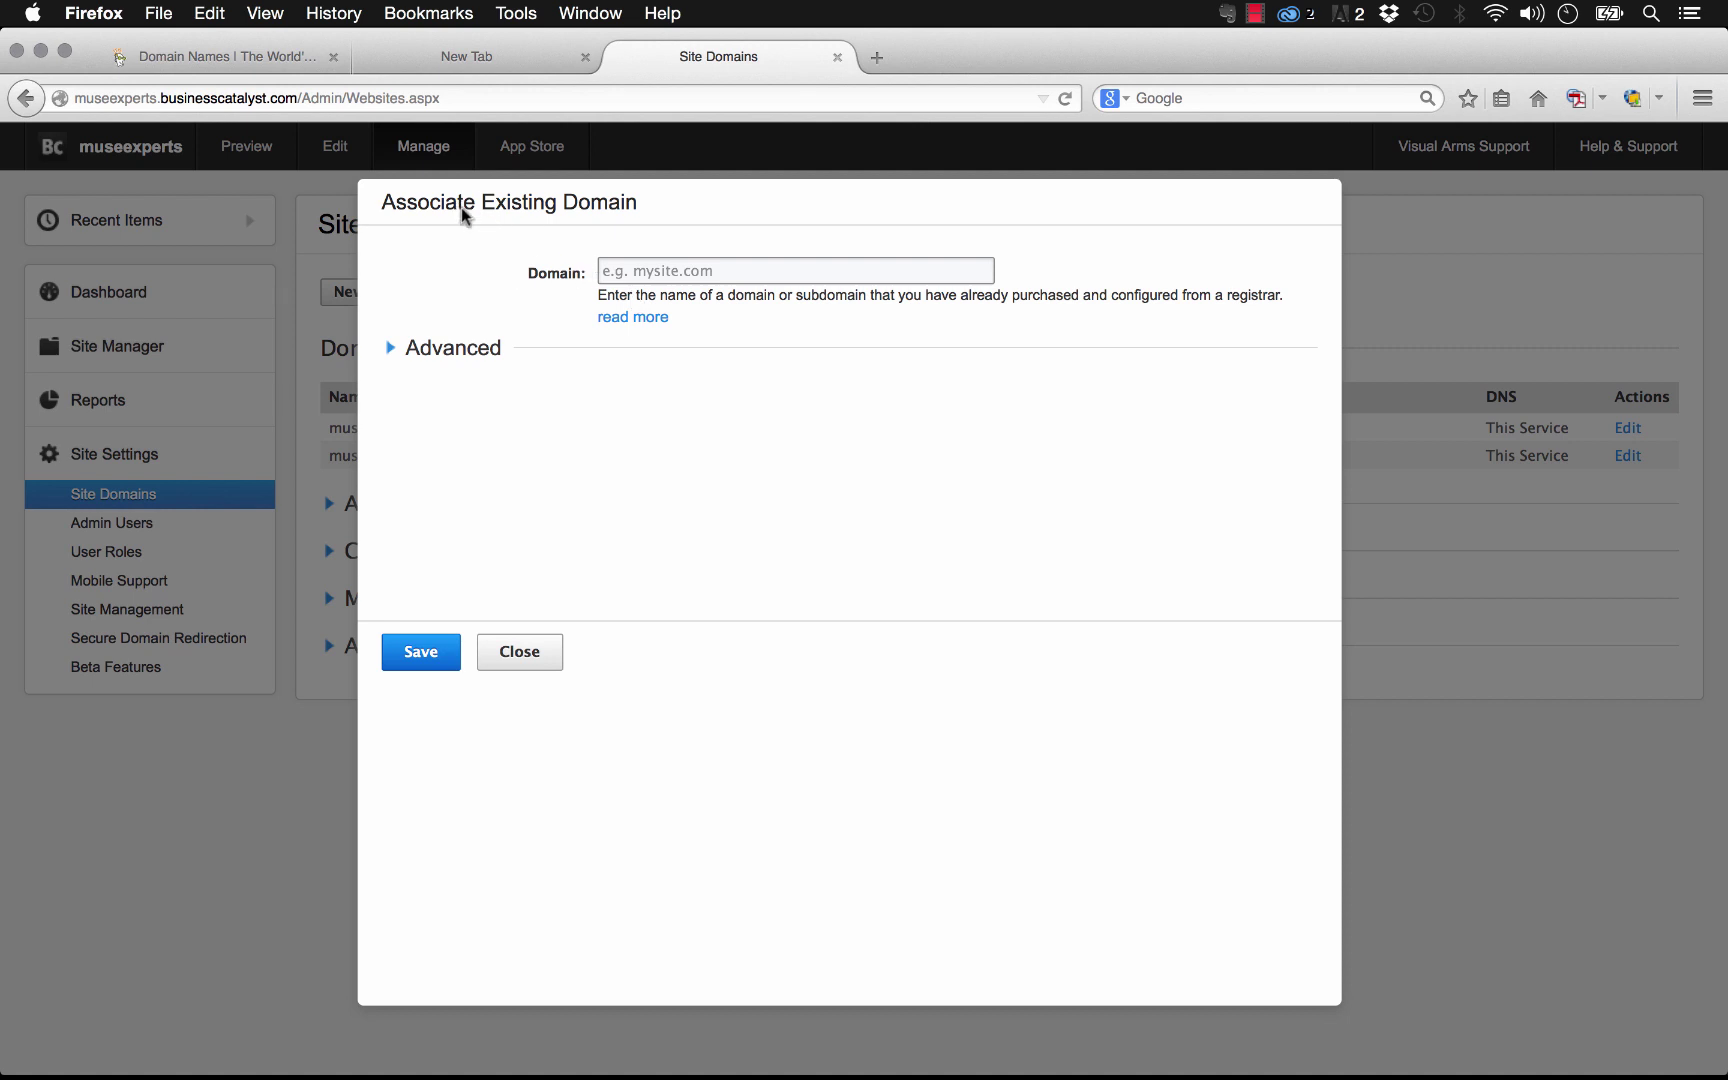
click(690, 272)
text(museexperts)
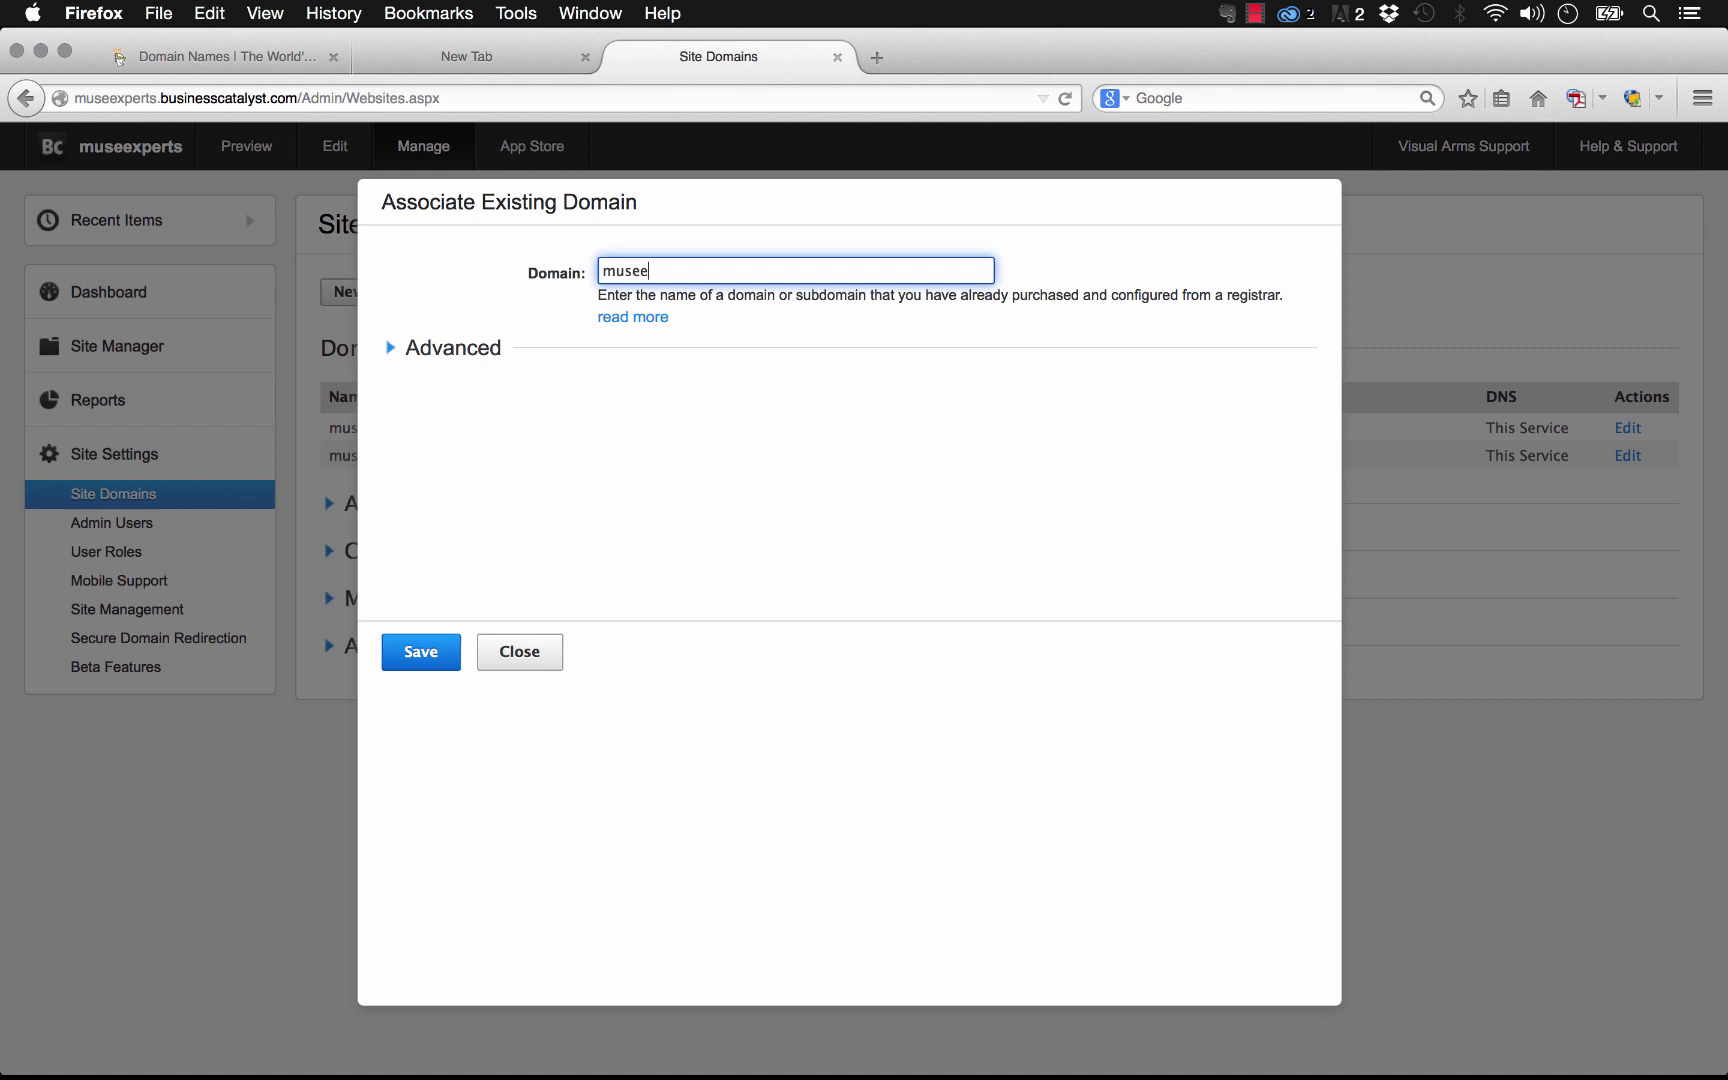
text(.com)
click(414, 662)
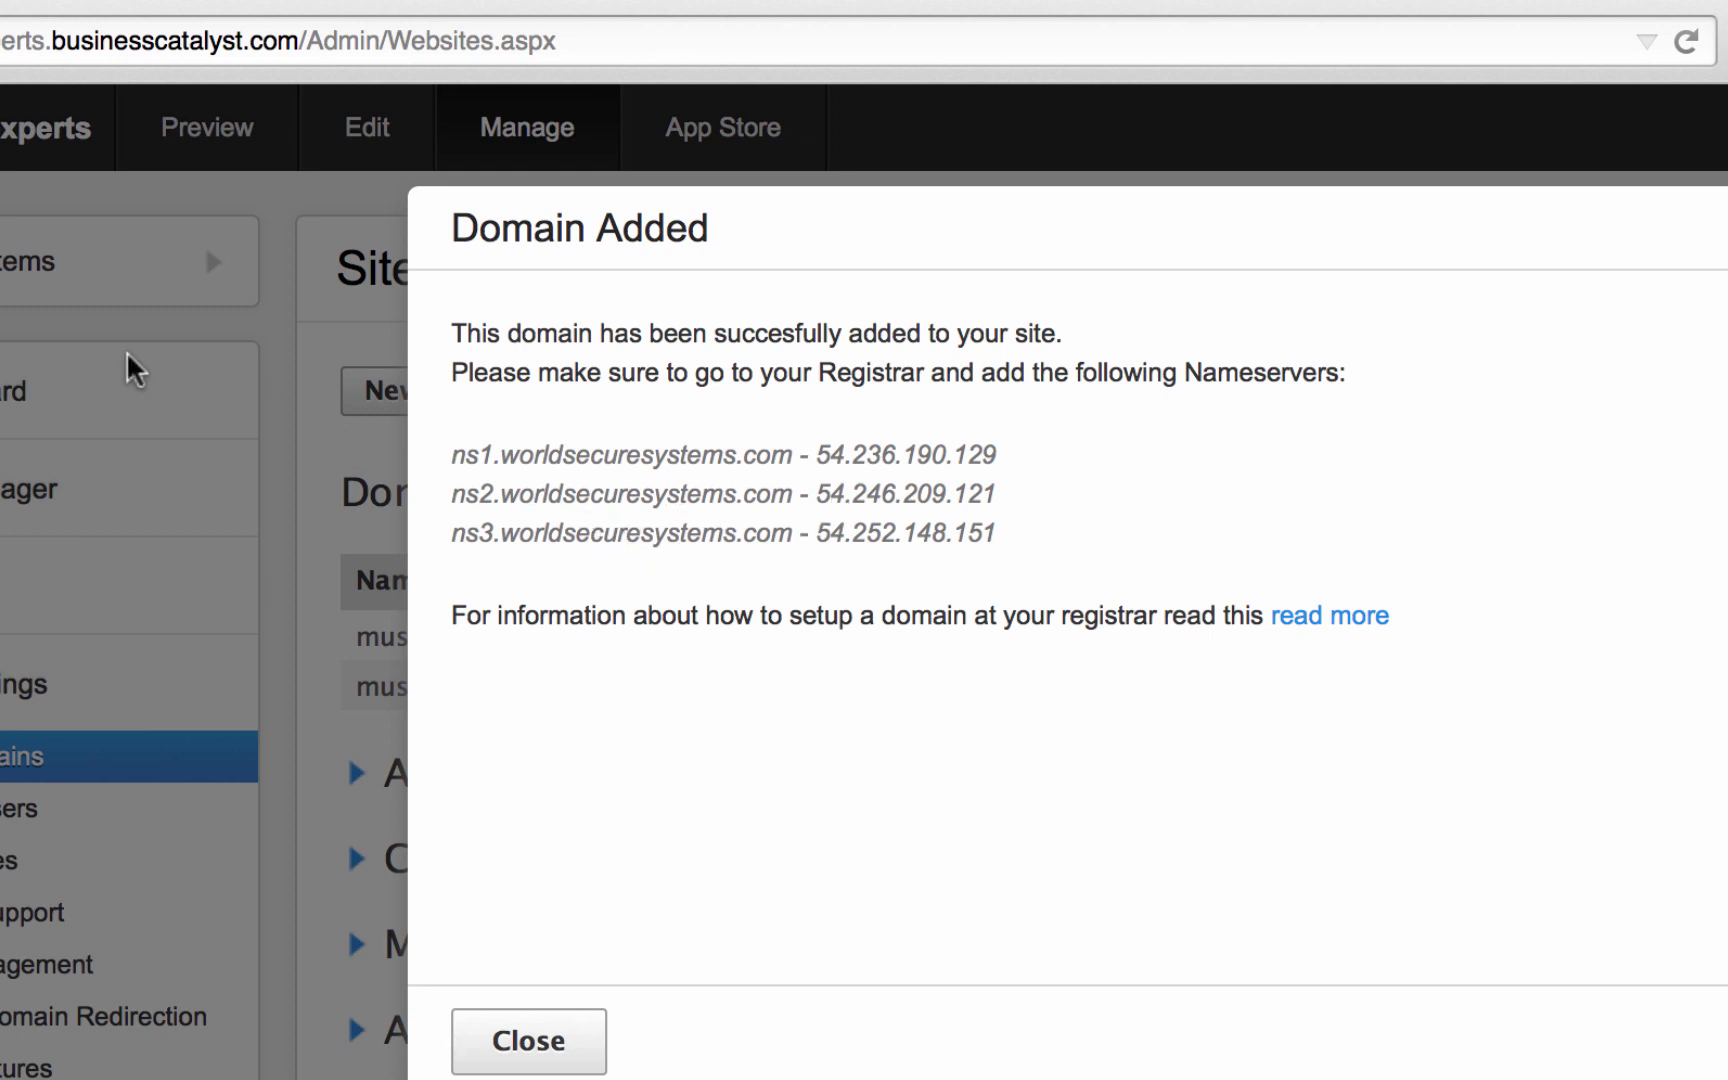
Select the ns1.worldsecuresystems.com nameserver line in the Domain Added confirmation
drag(453, 453, 796, 455)
triple_click(1012, 455)
click(841, 521)
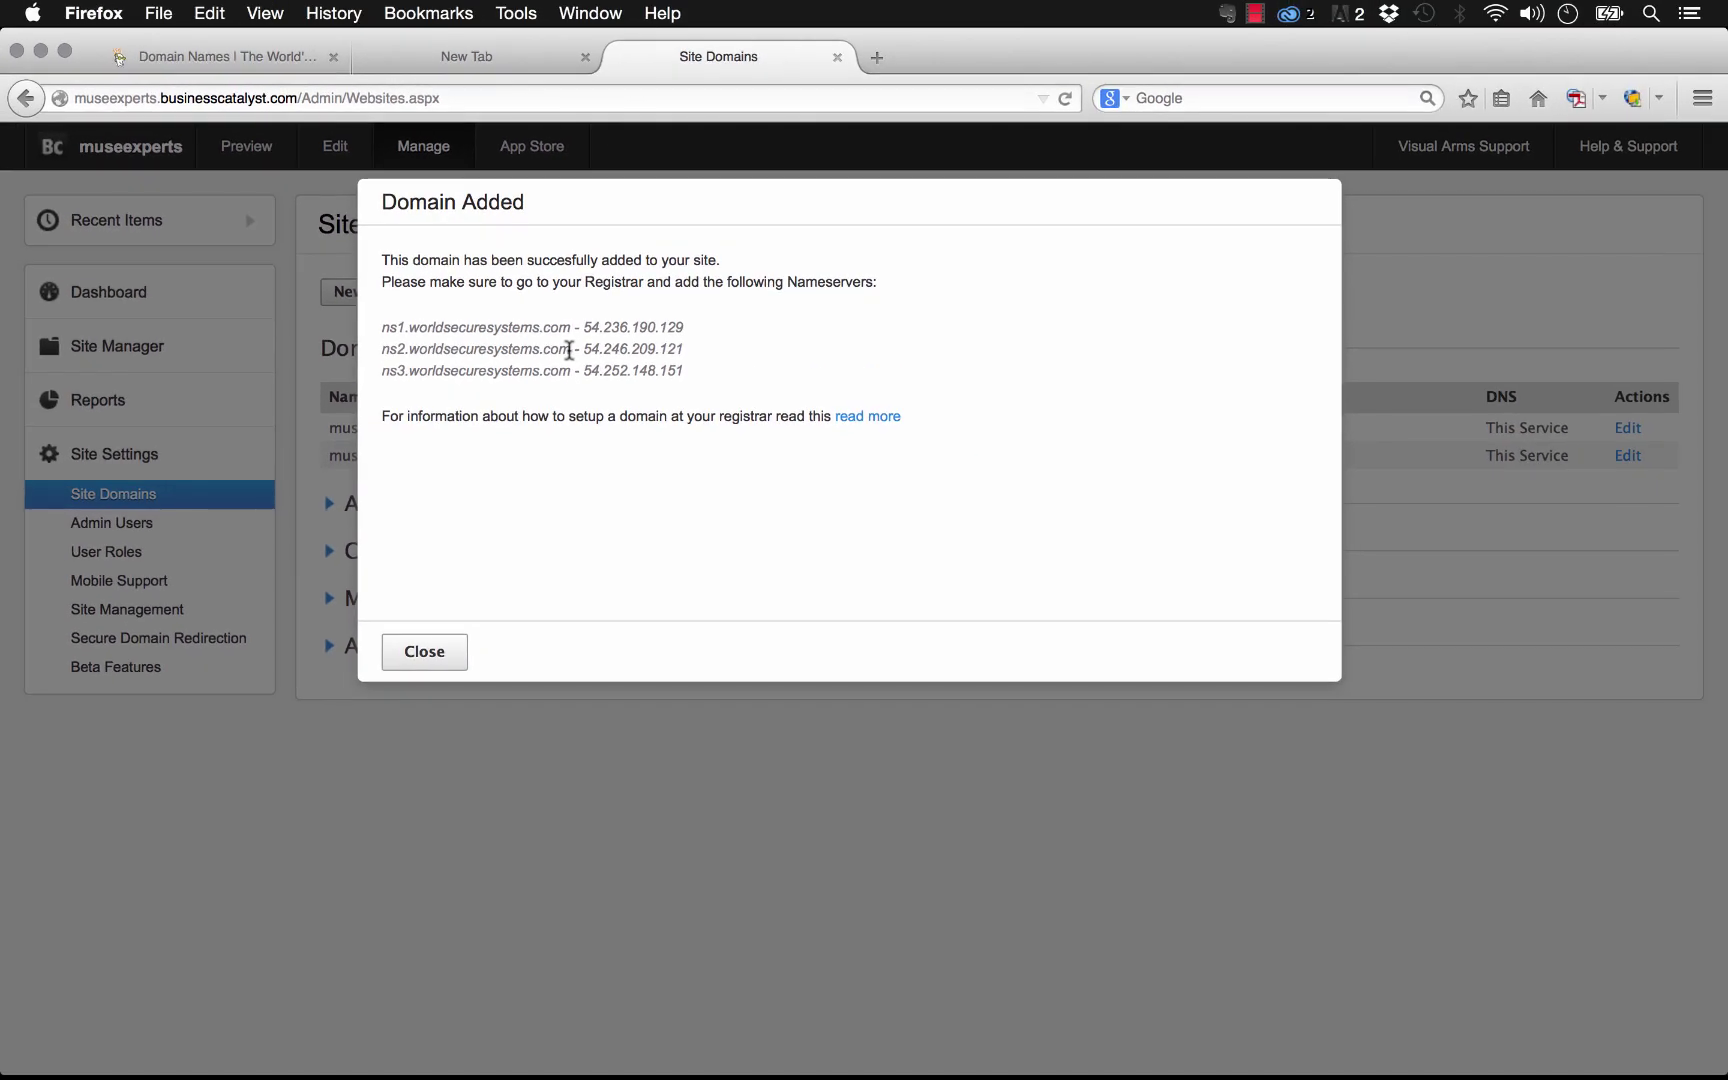
Switch to GoDaddy and sign in with the account credentials
click(275, 60)
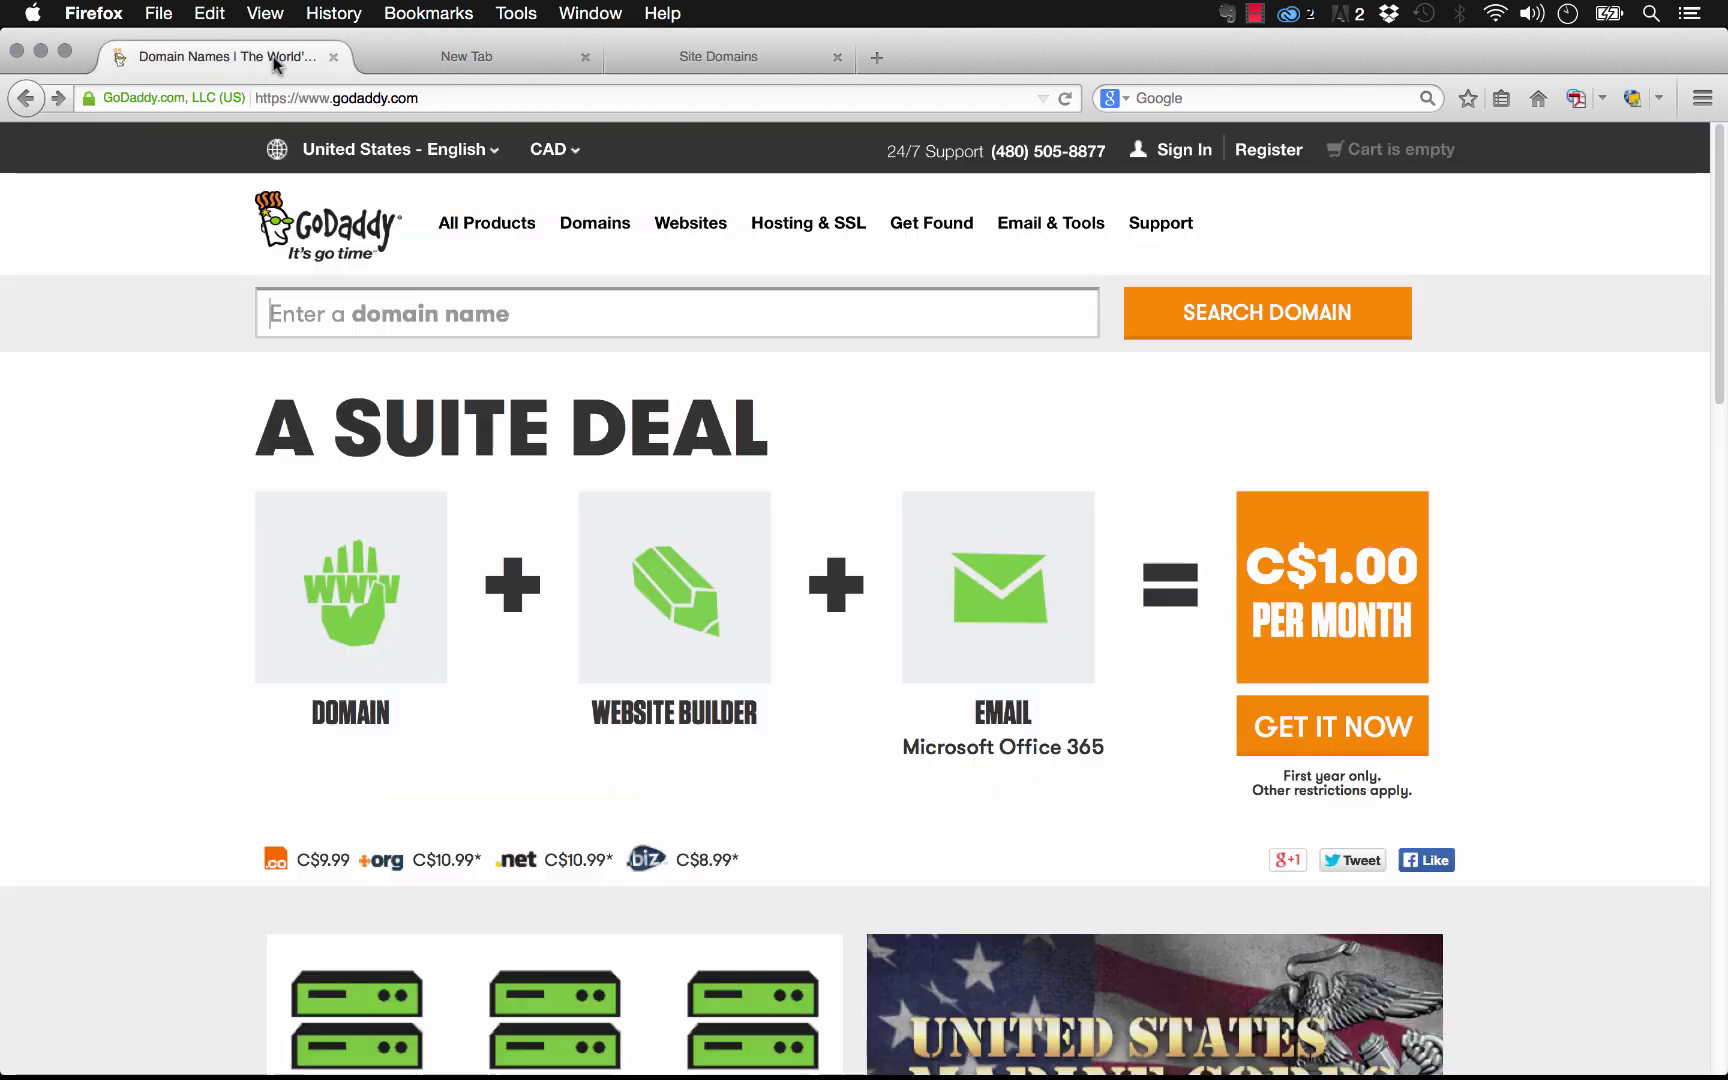
click(1176, 150)
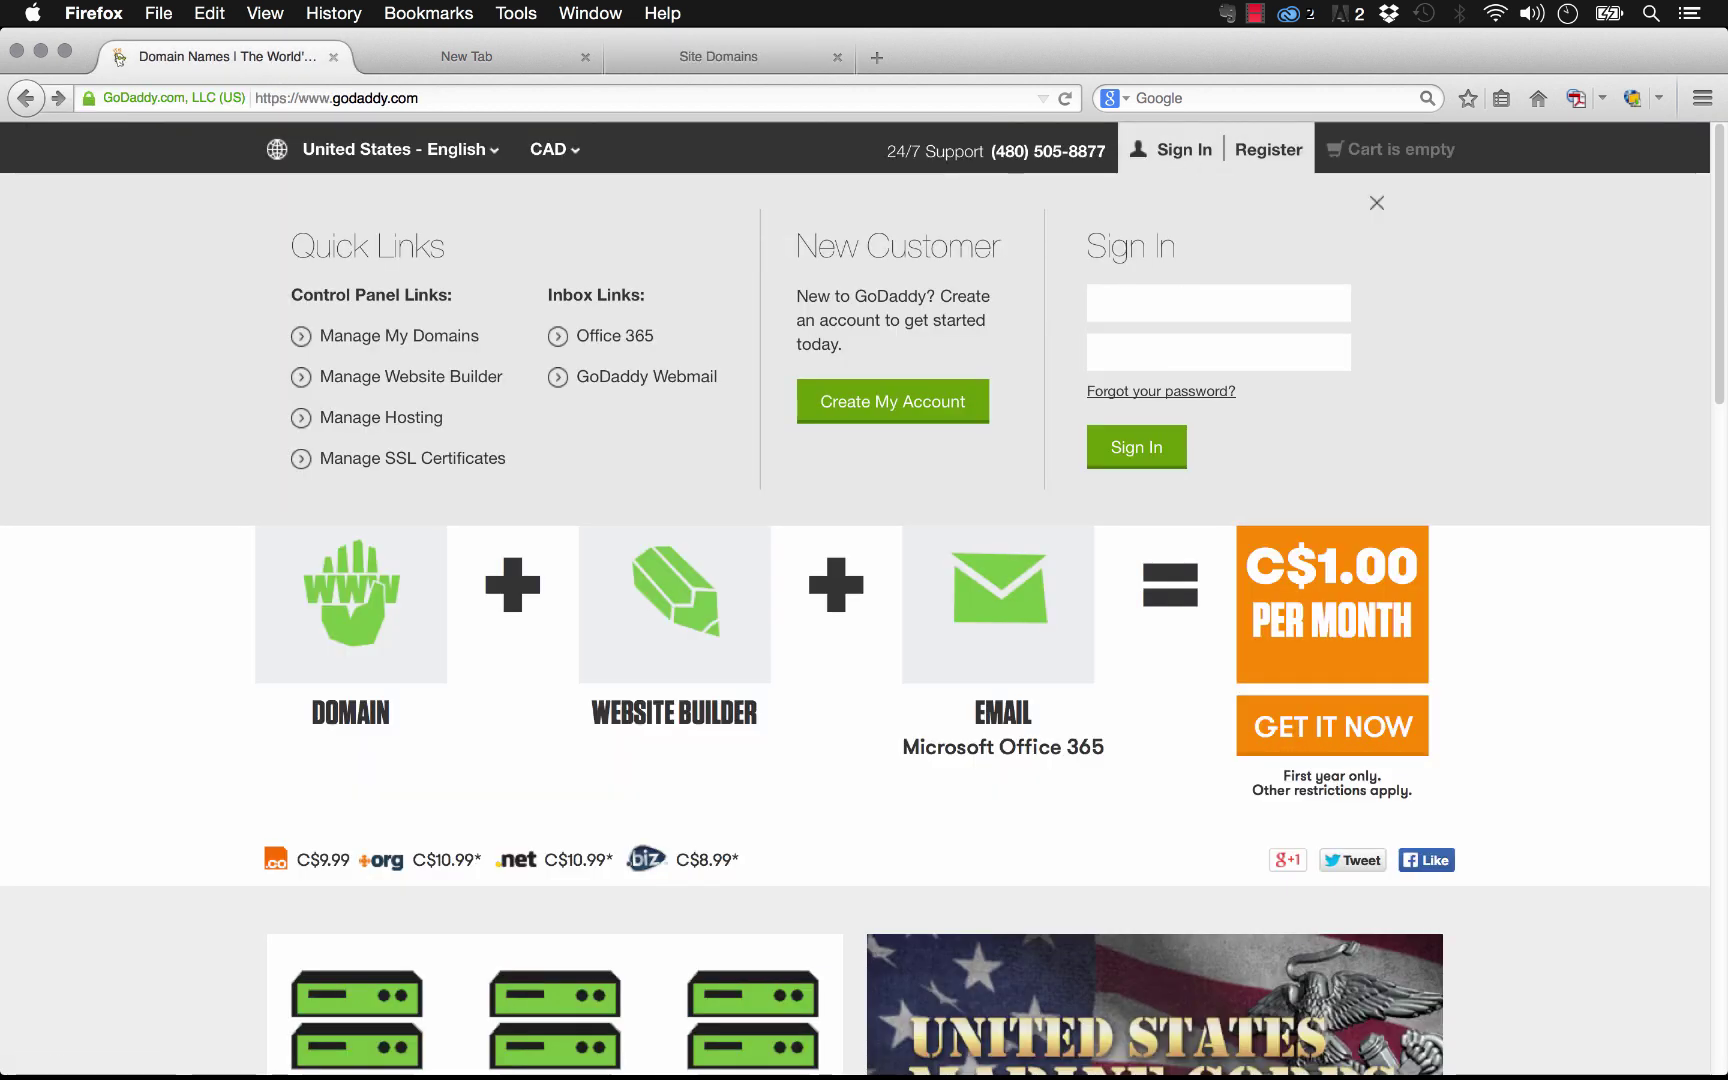
key(Return)
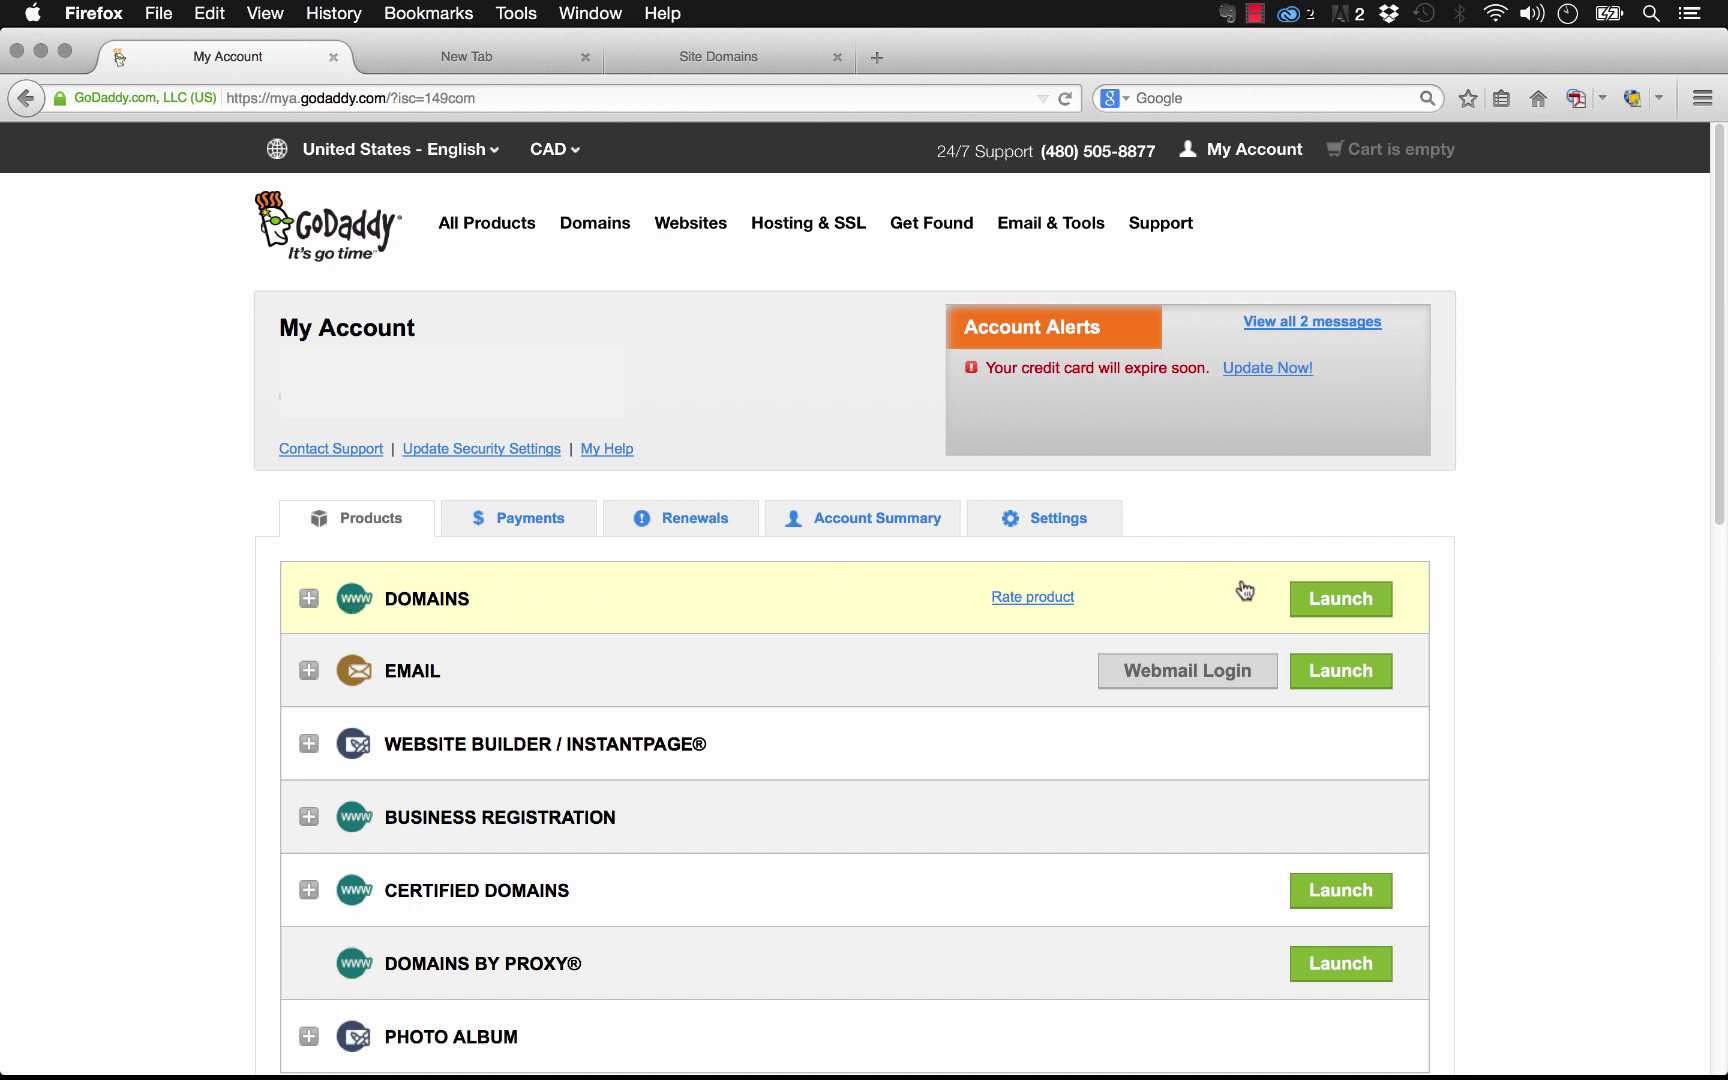
Launch the Domains manager and open the details page for MUSEEXPERTS.COM
click(1355, 612)
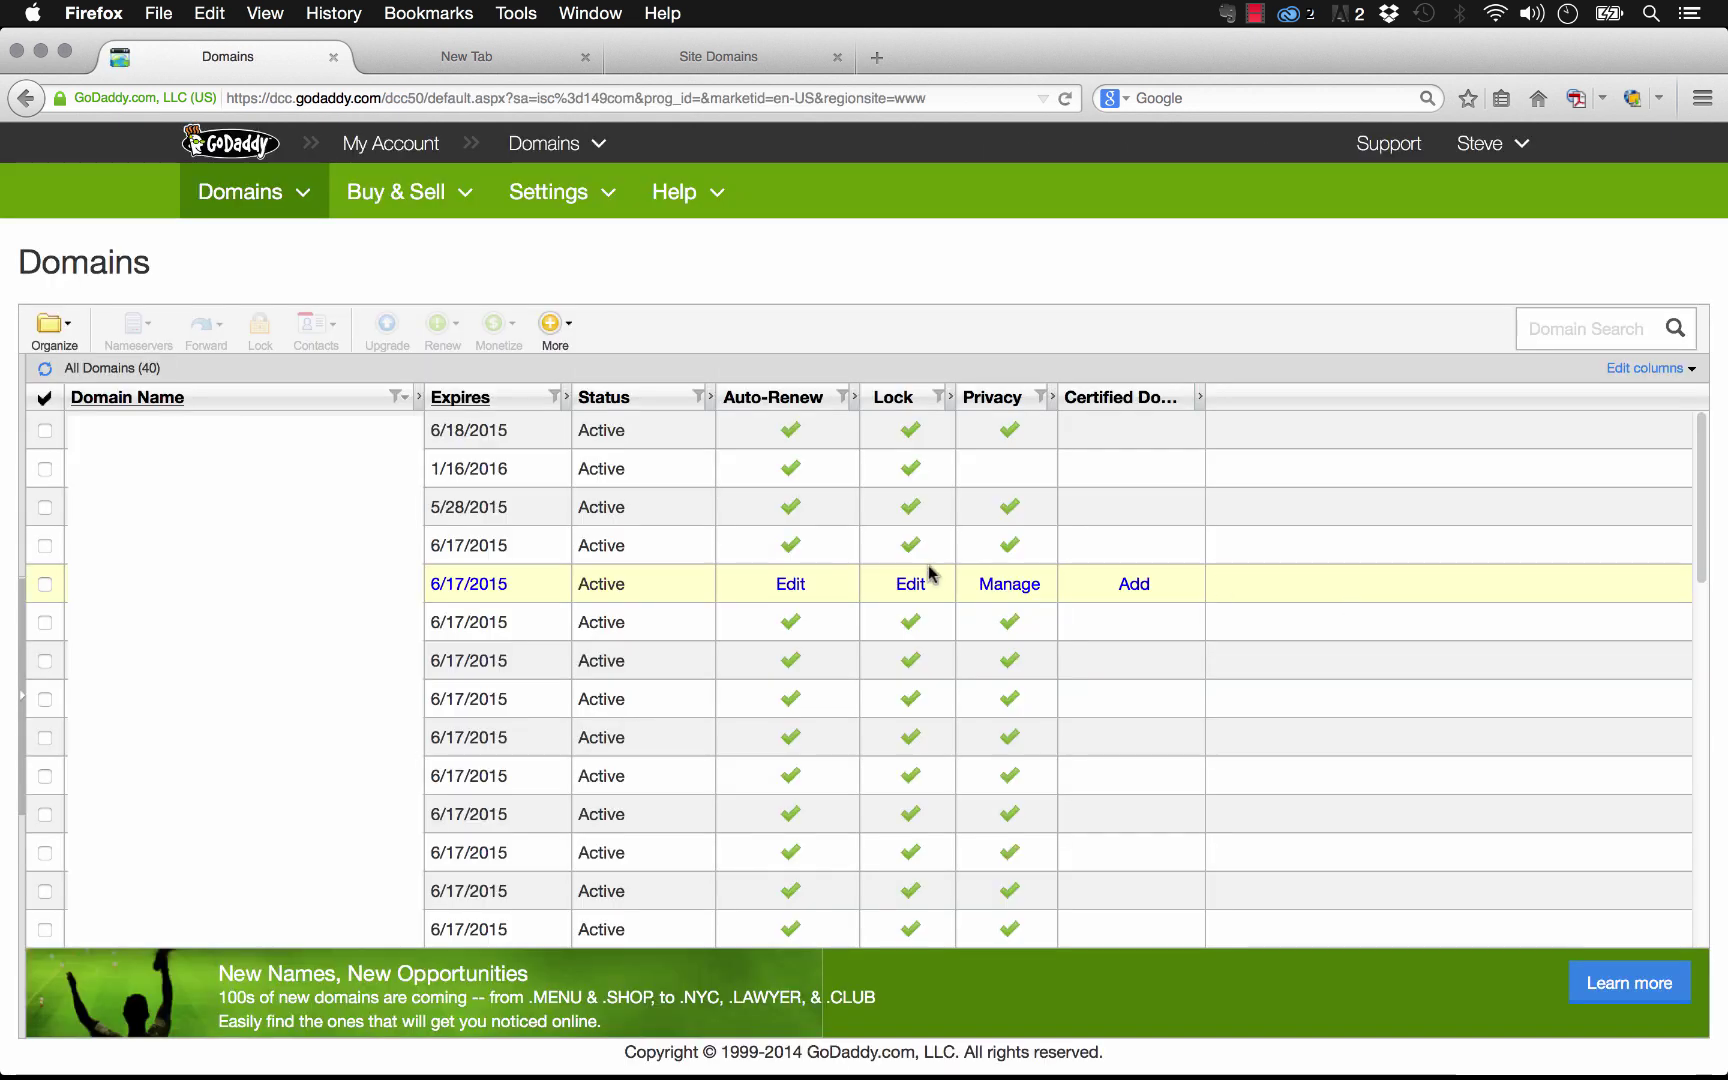
scroll(921, 515, down, 5)
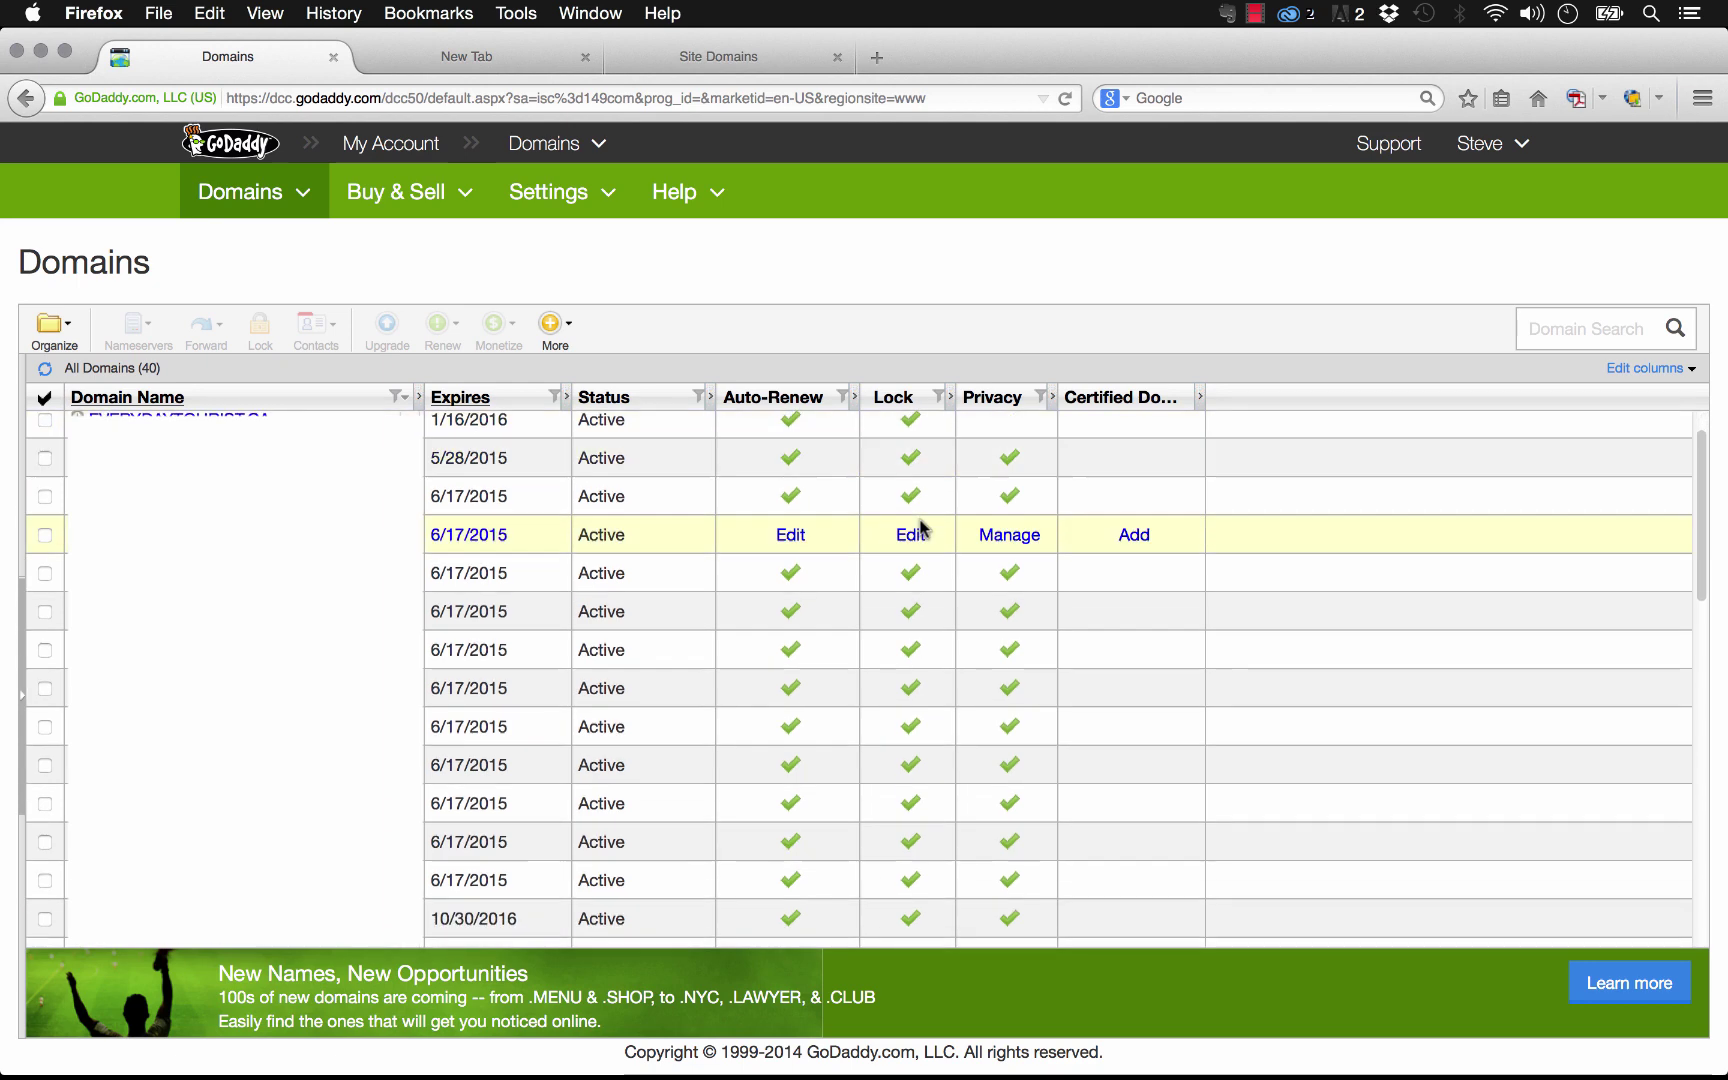
scroll(921, 528, down, 3)
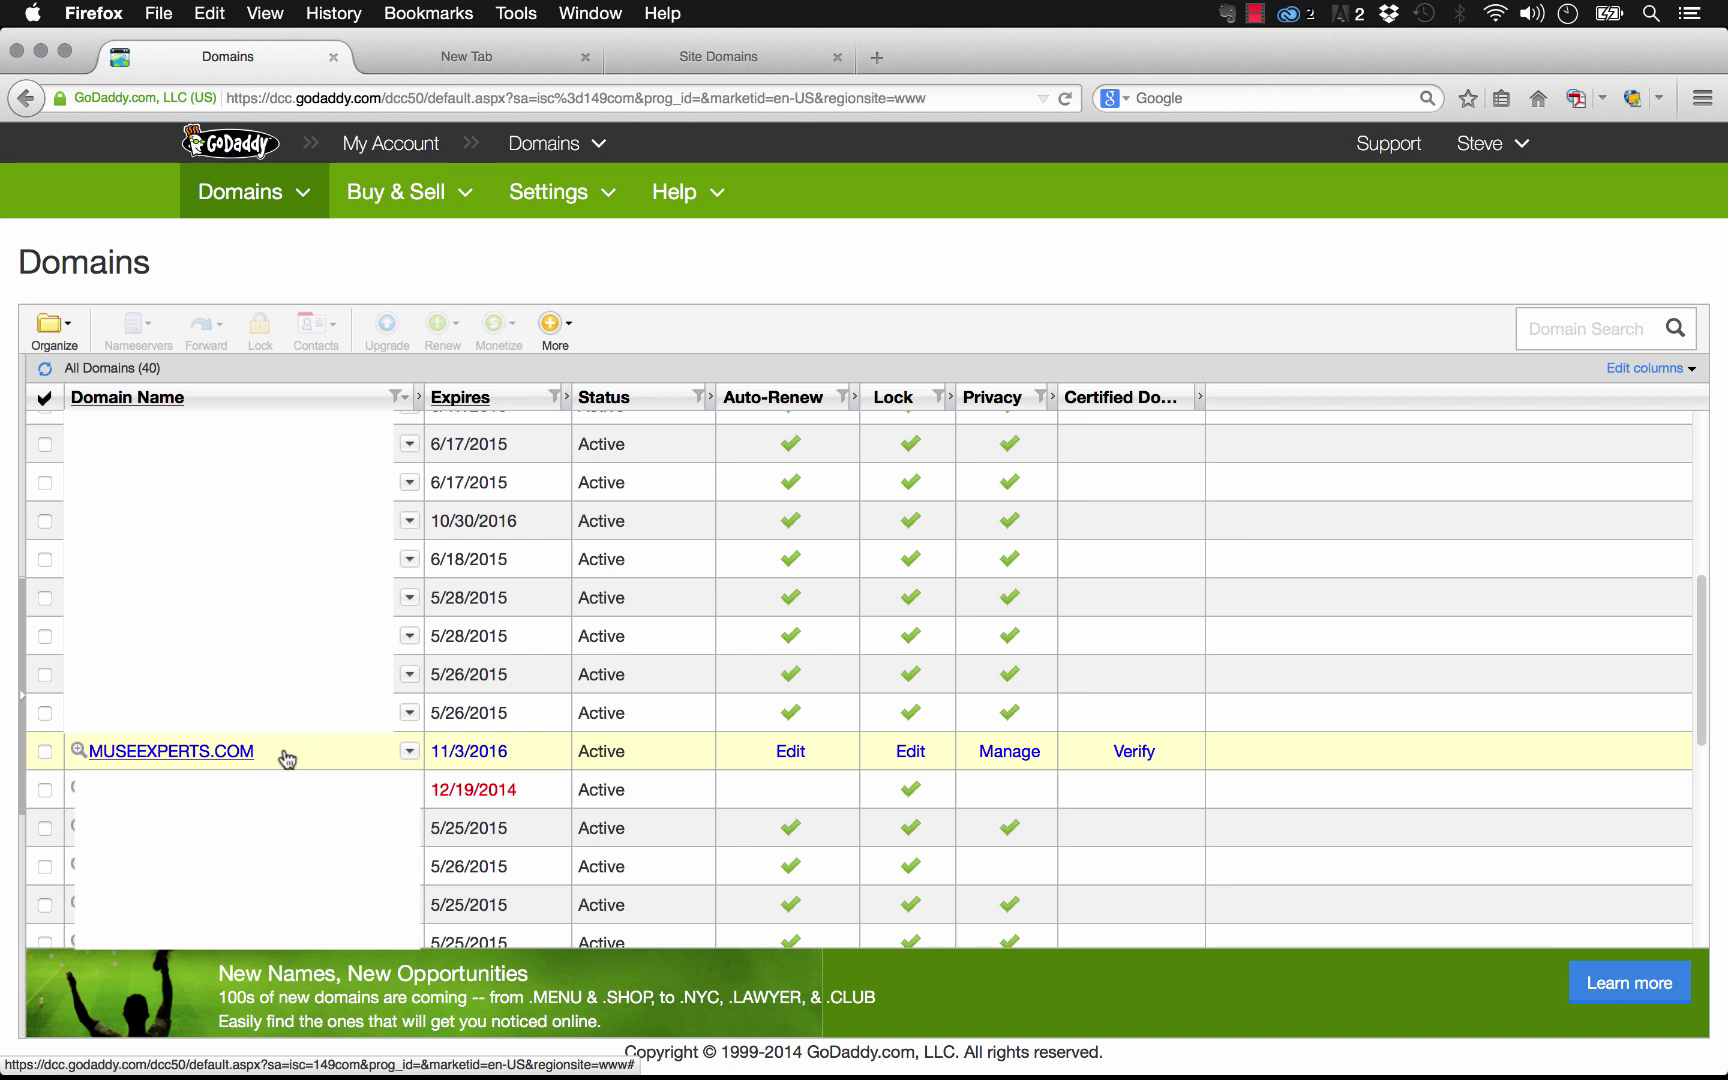
click(221, 762)
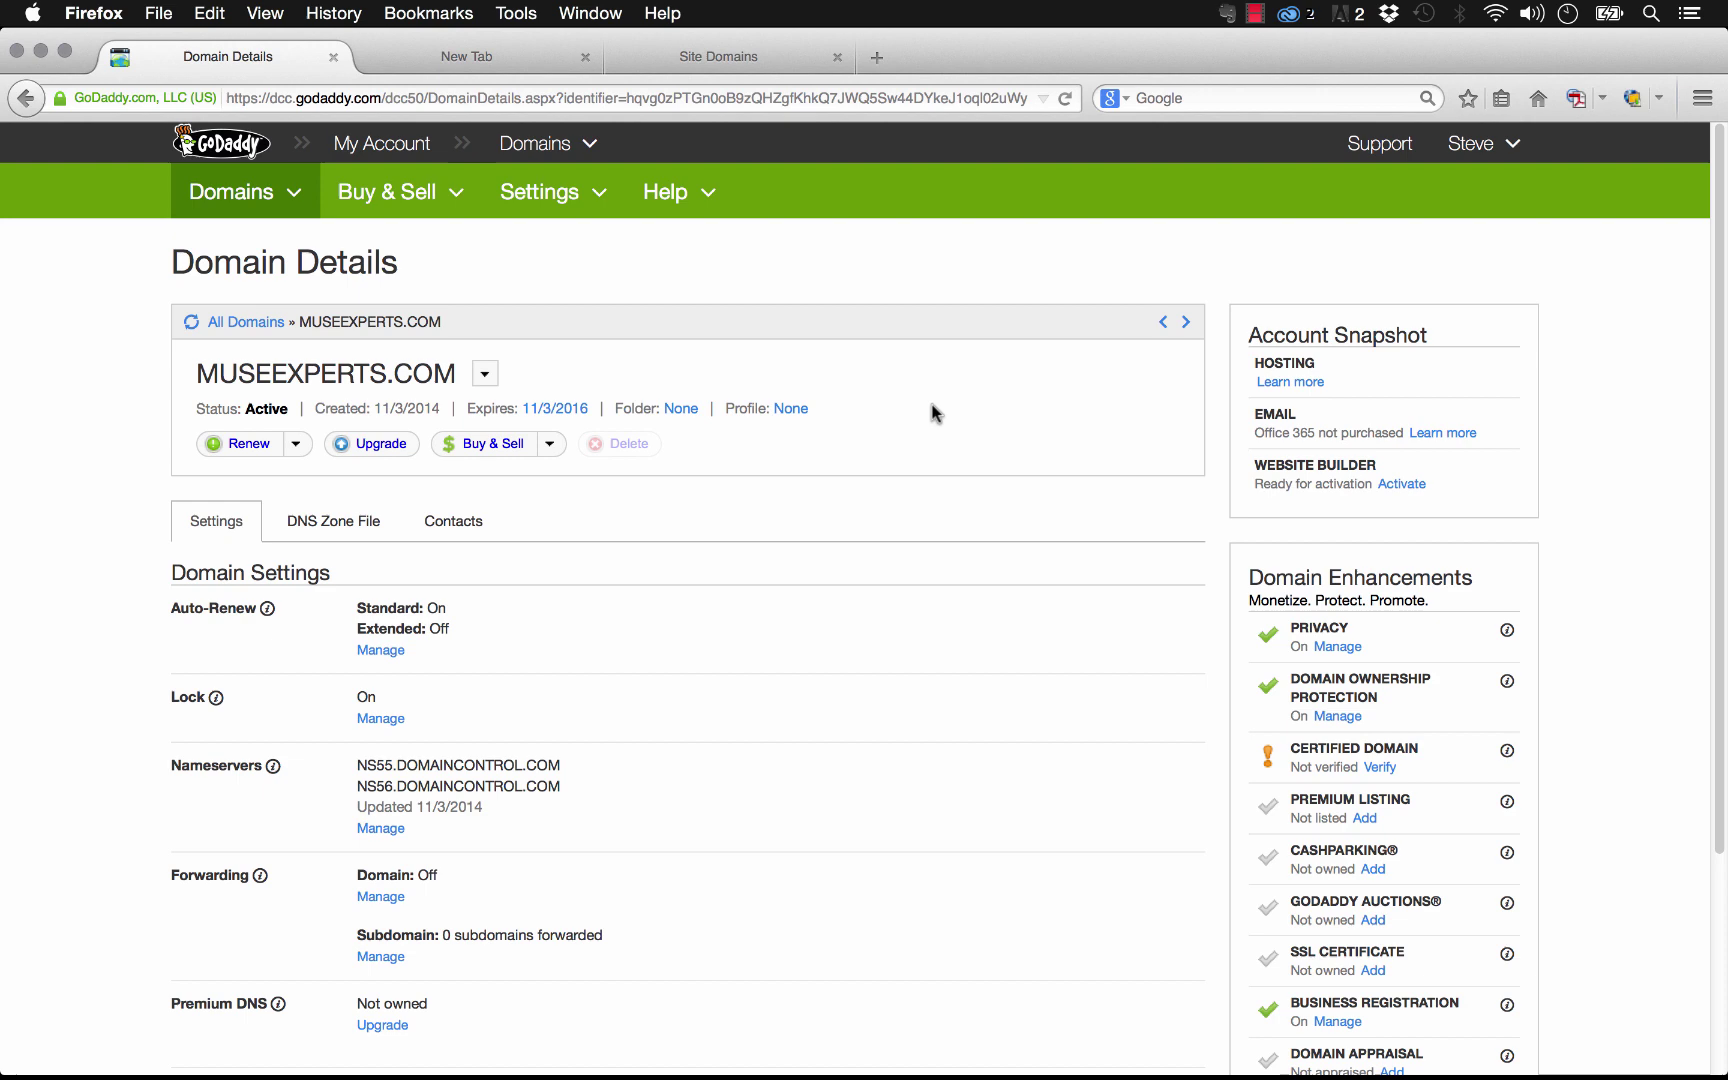
Open the Nameserver Settings dialog for MUSEEXPERTS.COM from the Nameservers section
scroll(933, 404, down, 2)
scroll(933, 404, down, 3)
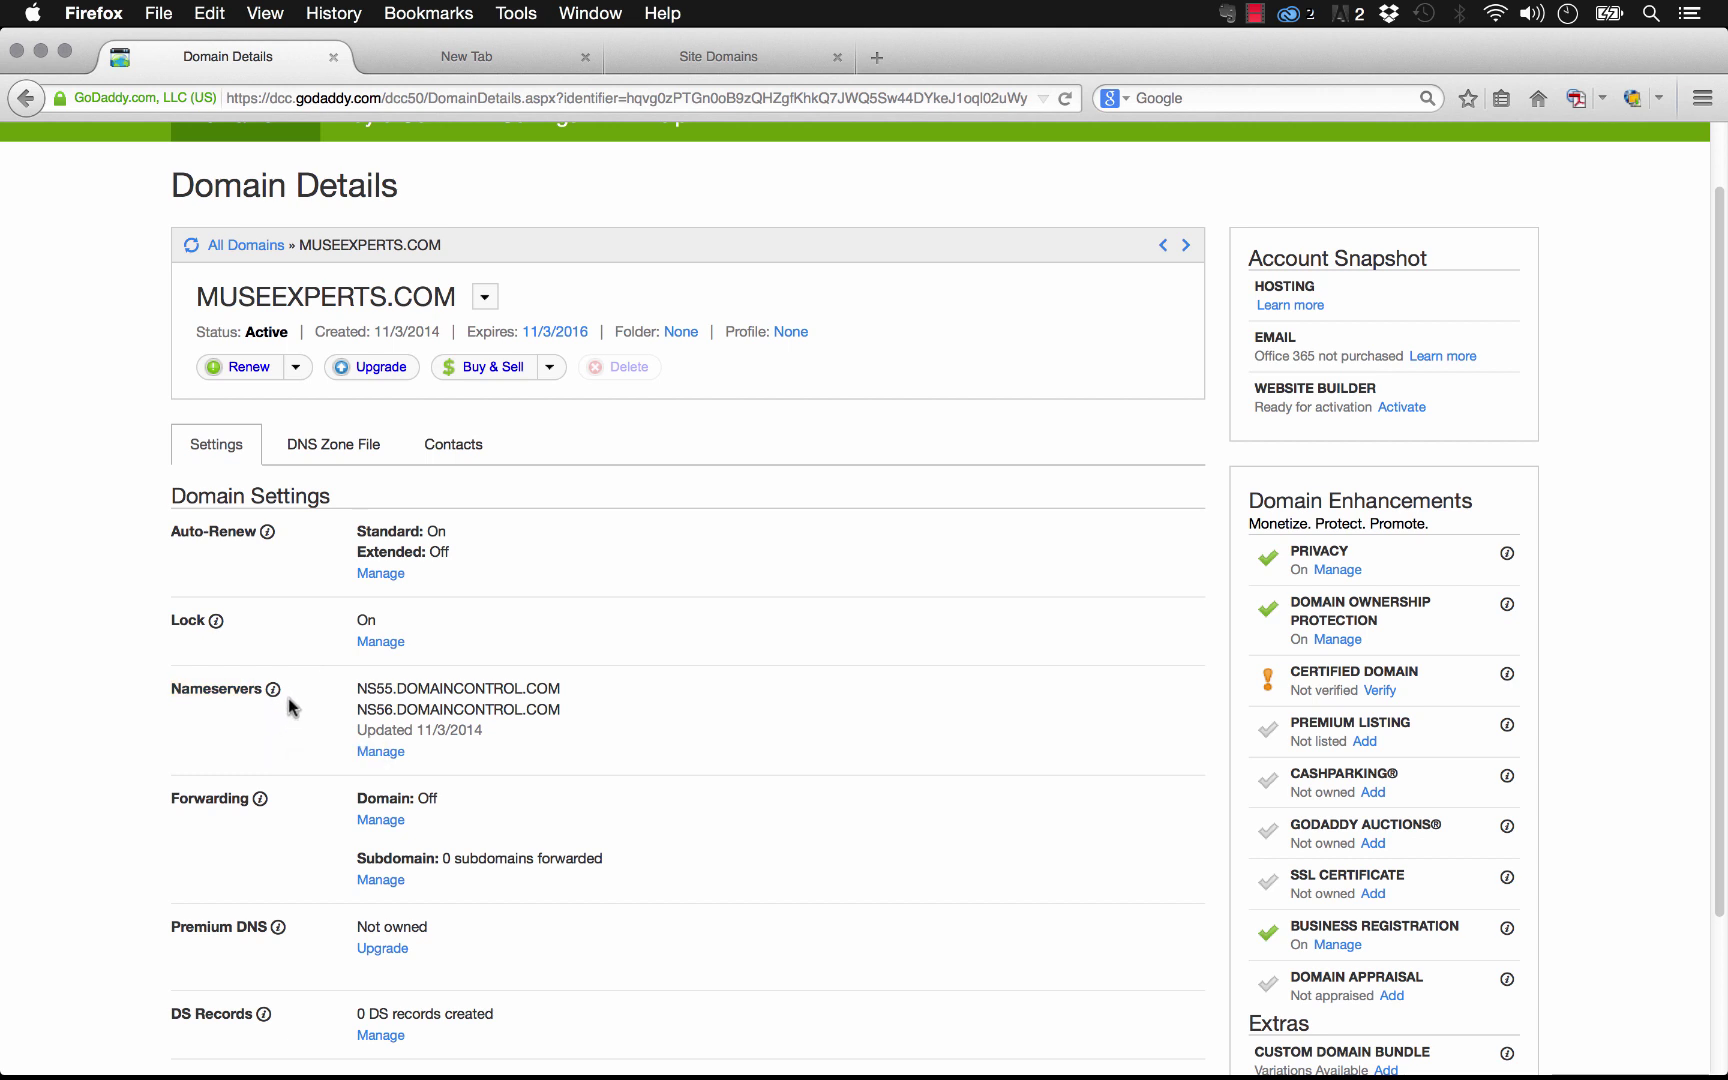
click(386, 756)
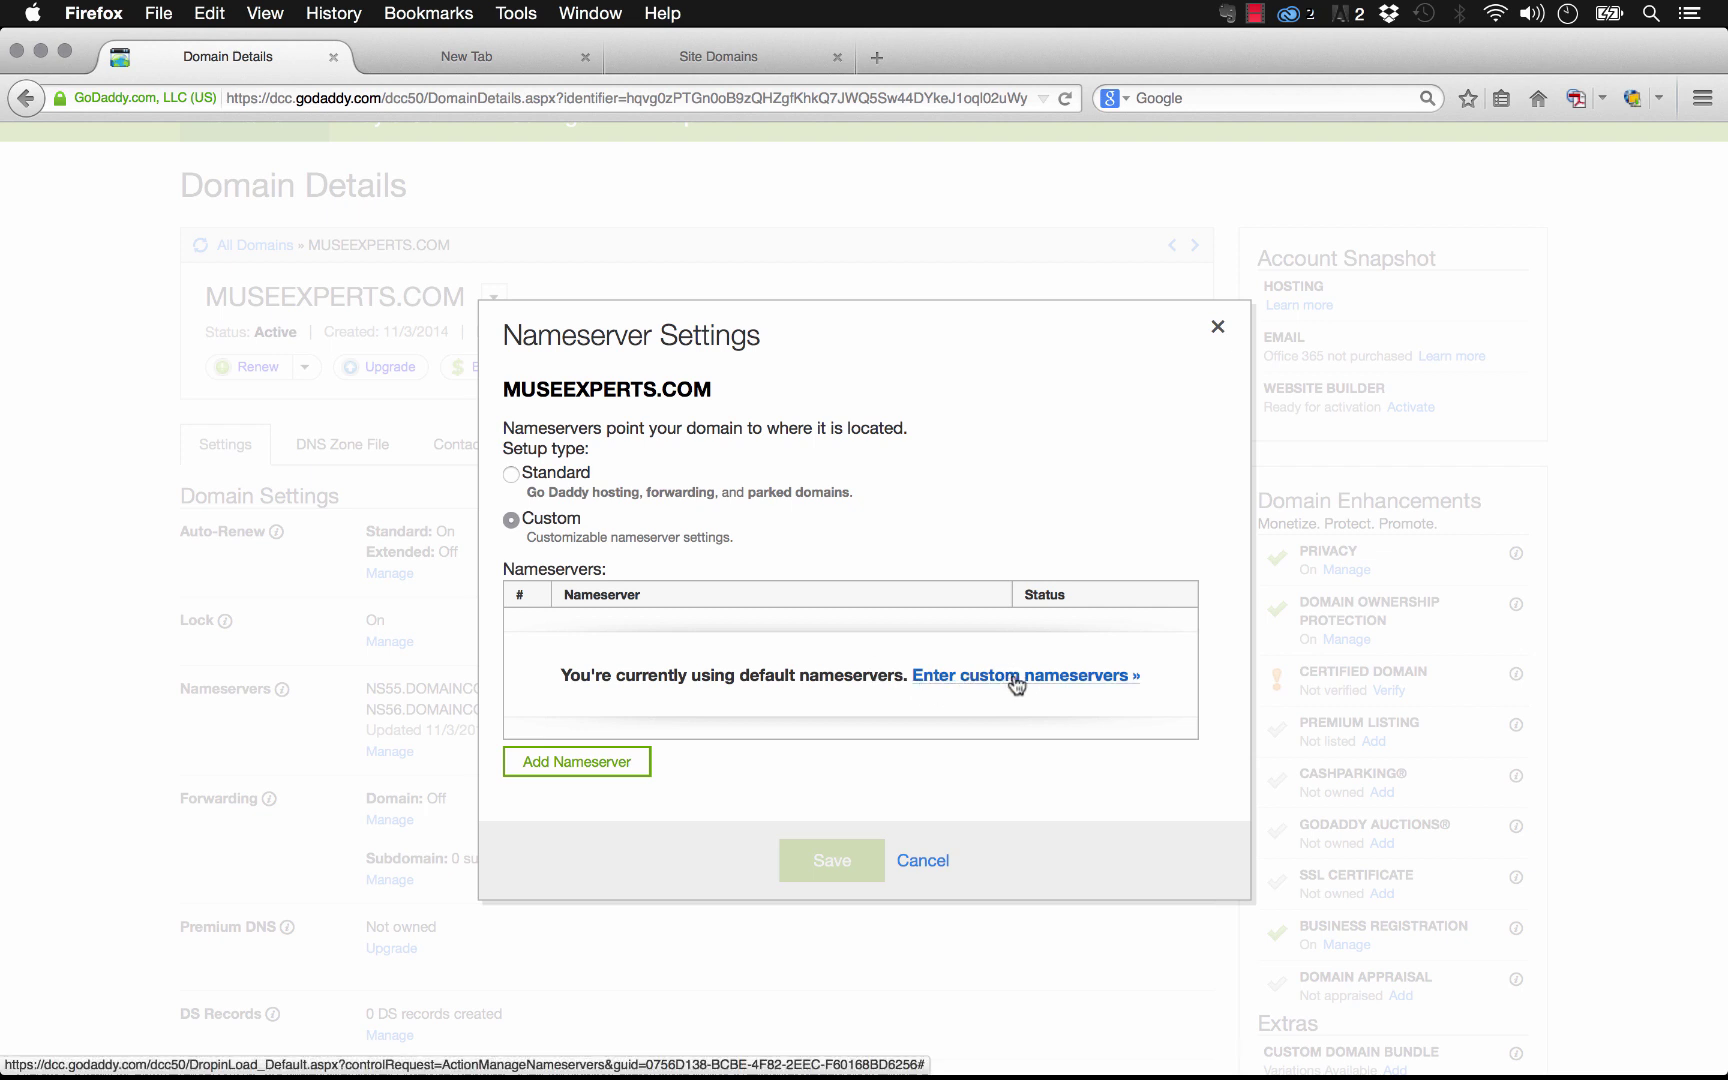
Choose custom nameservers and paste ns1.worldsecuresystems.com from Business Catalyst into the first field
click(585, 772)
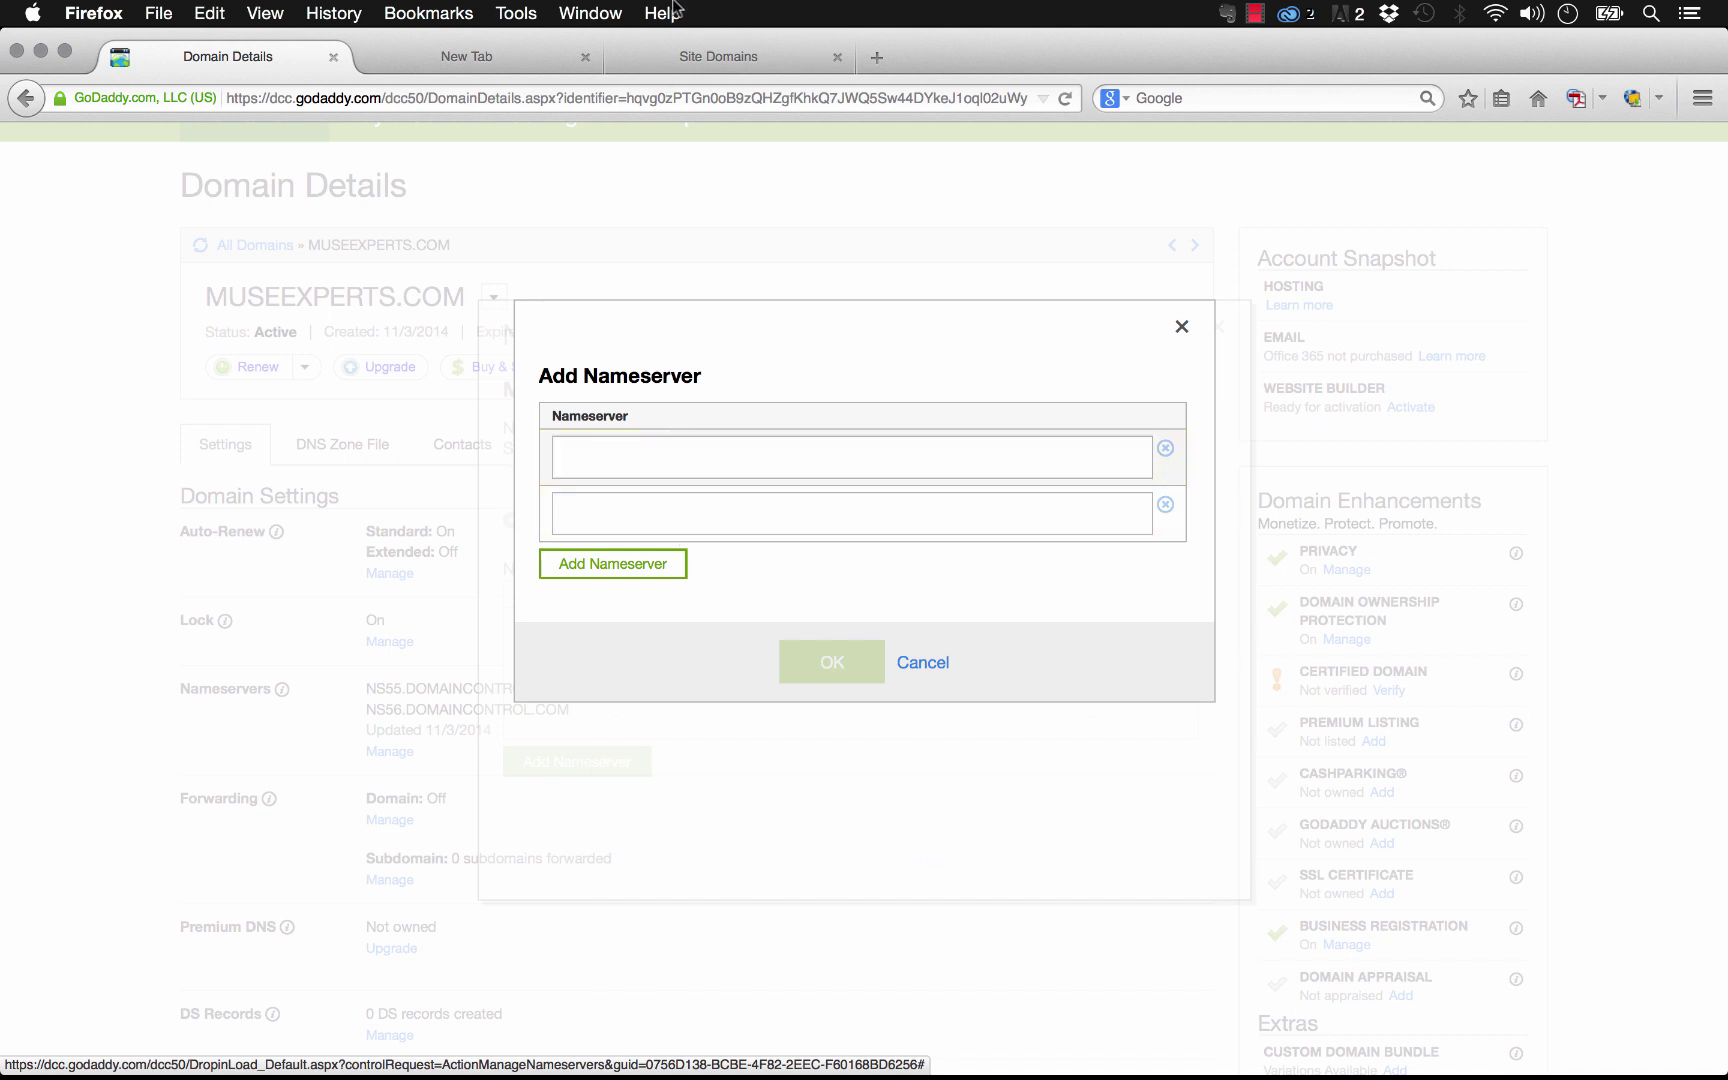
click(707, 55)
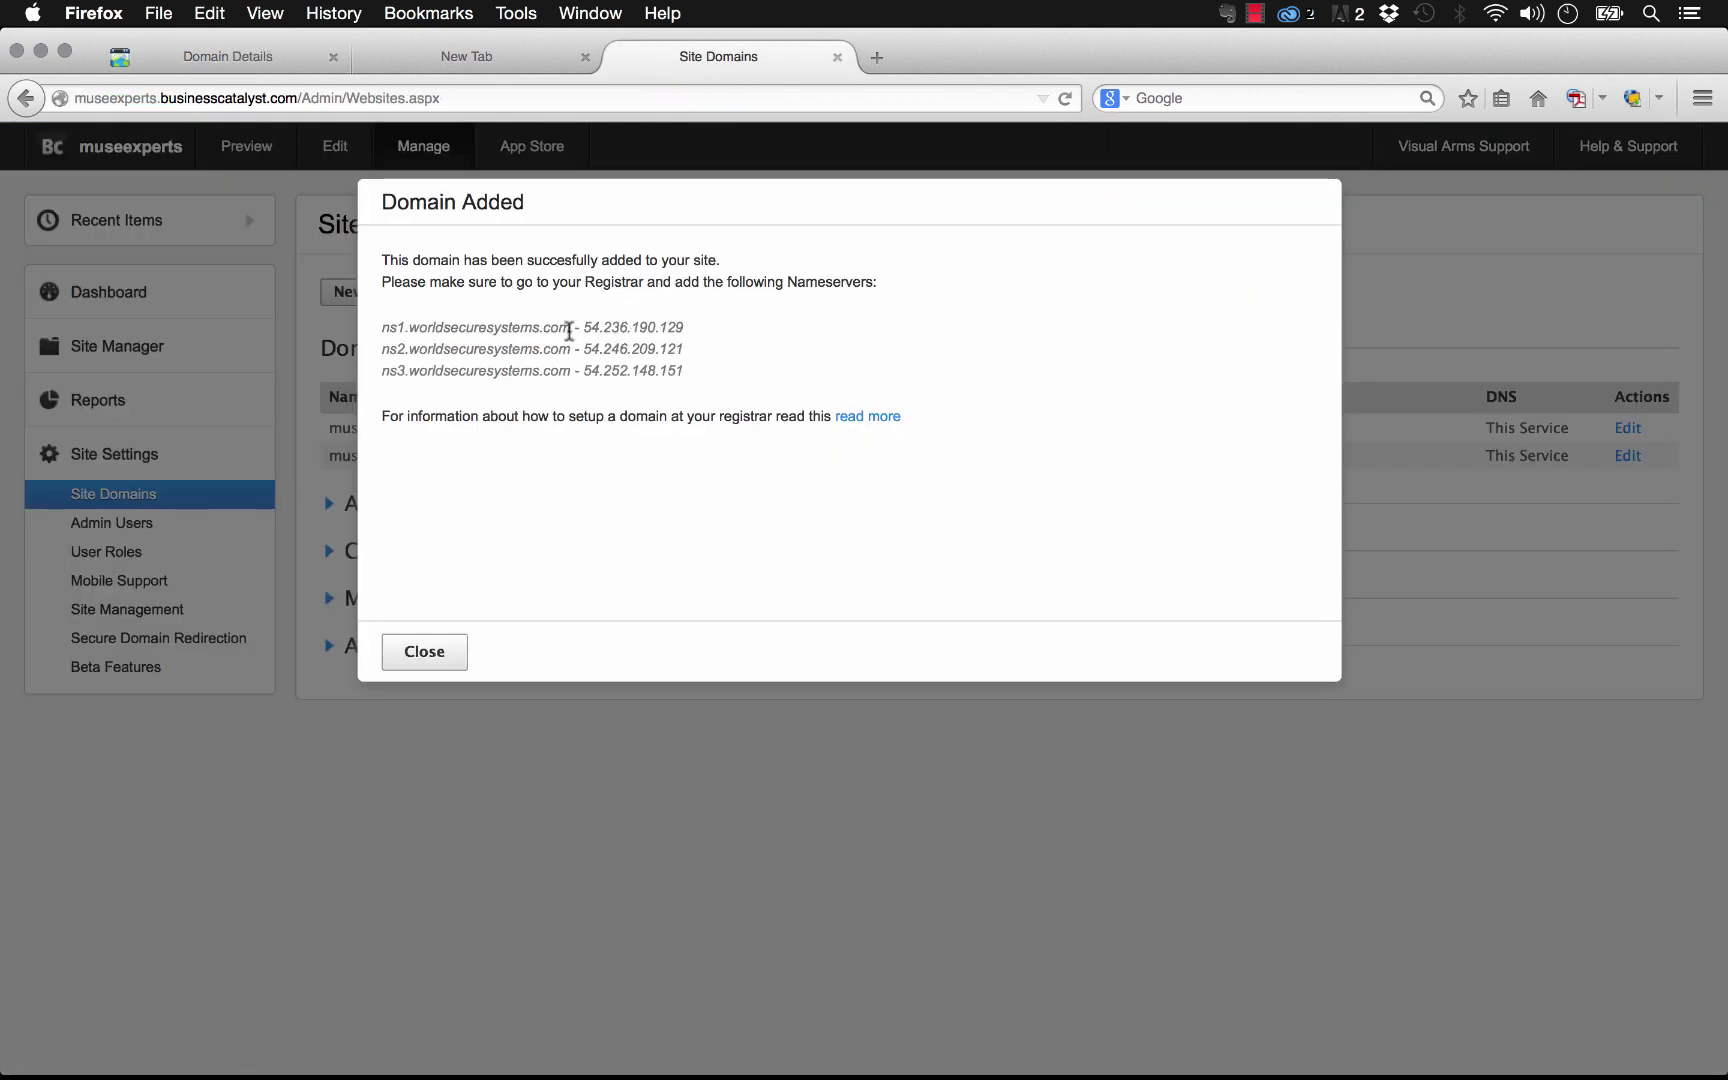
drag(571, 327, 384, 328)
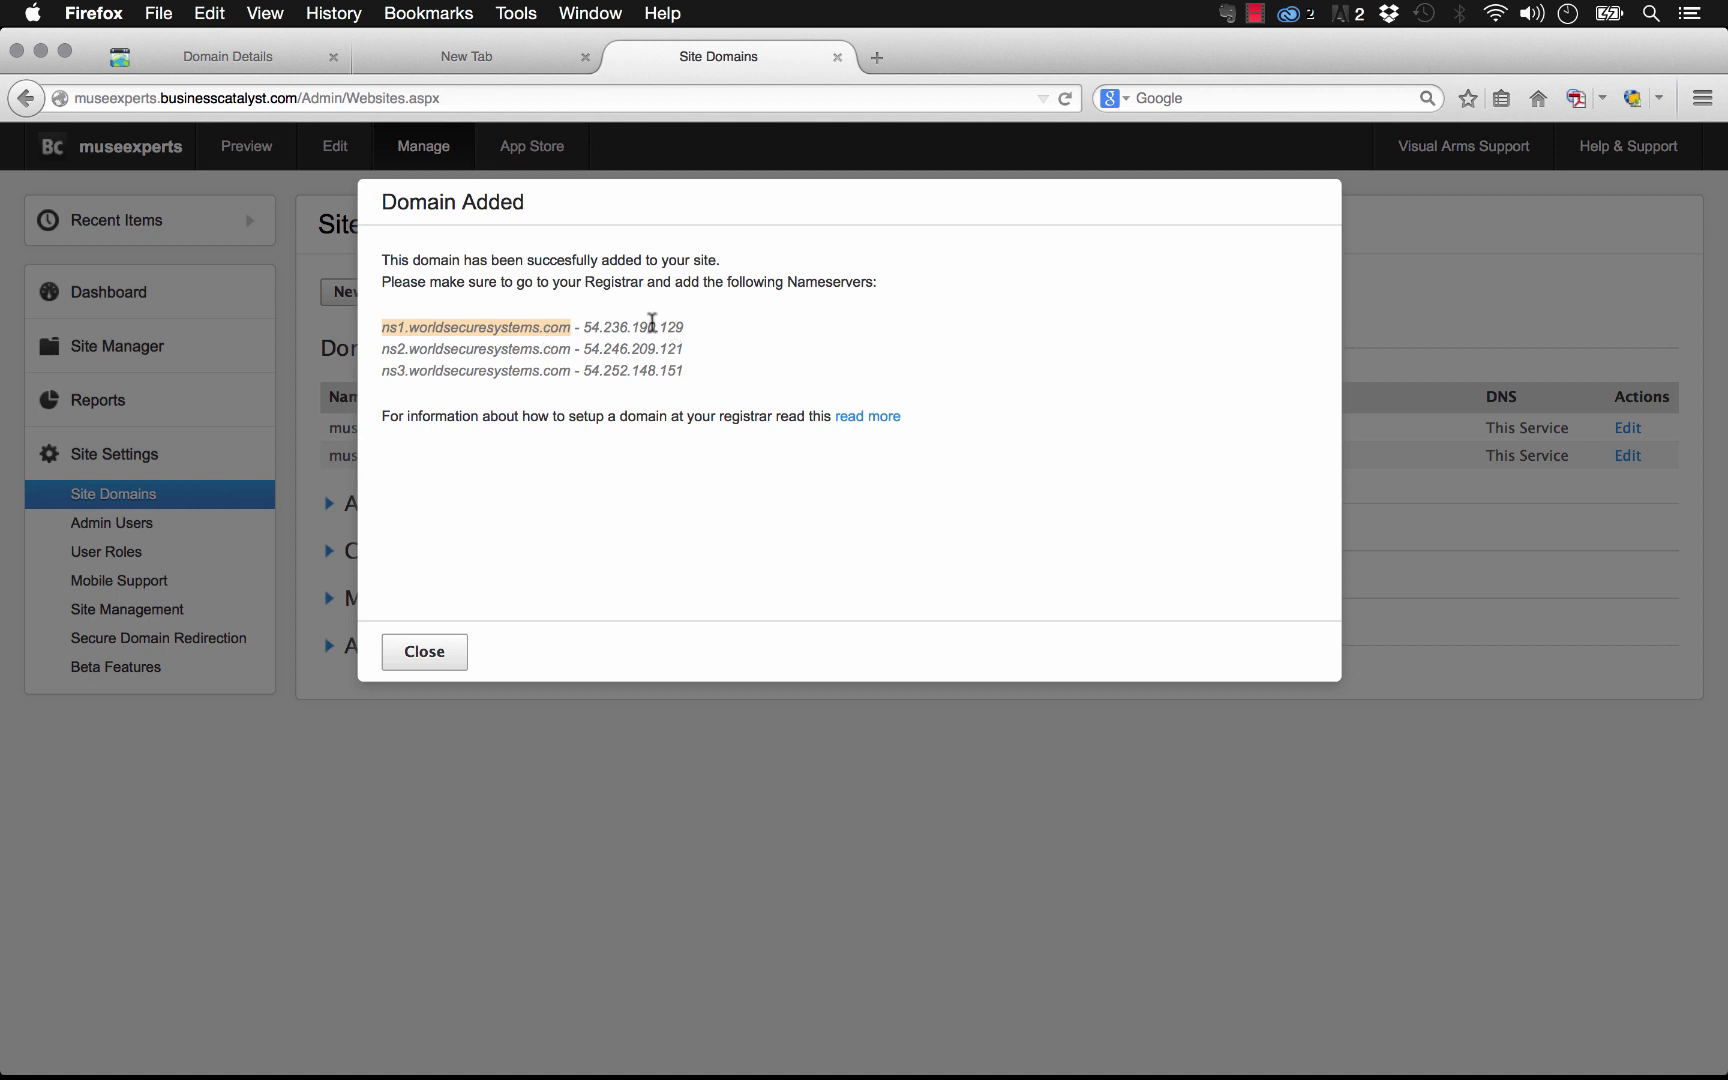
click(230, 56)
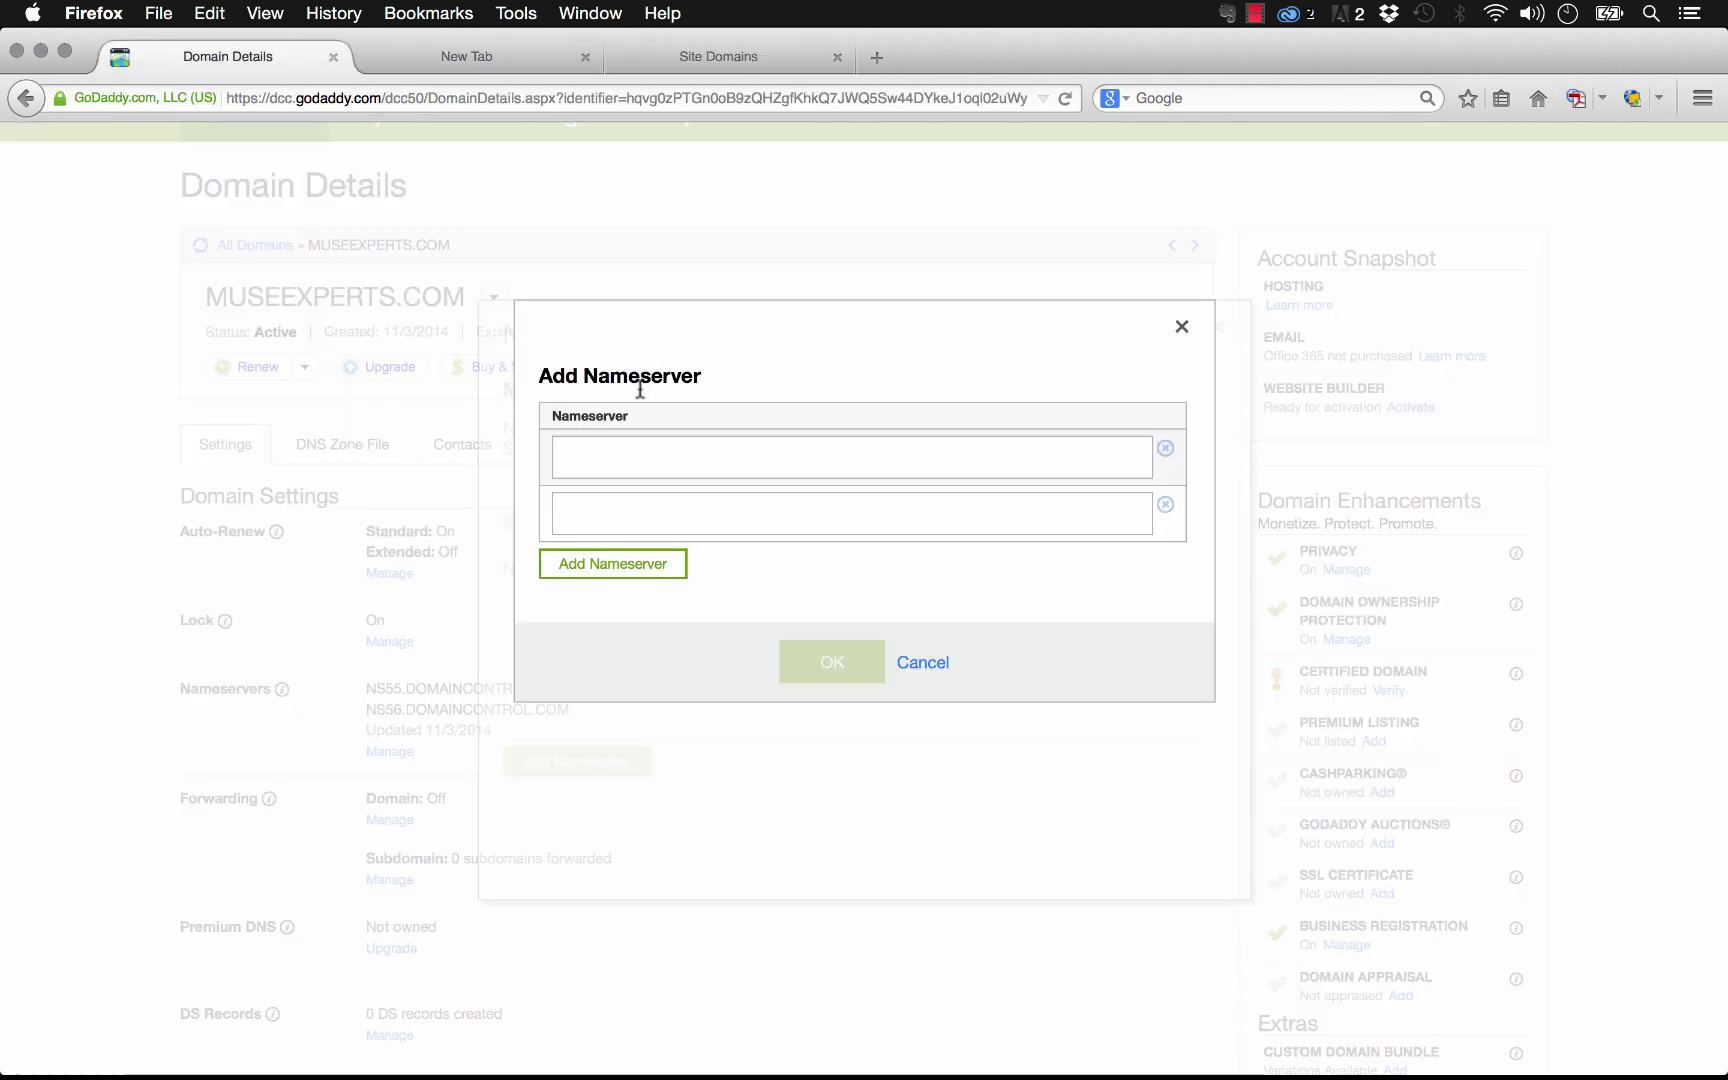
click(634, 459)
key(super+v)
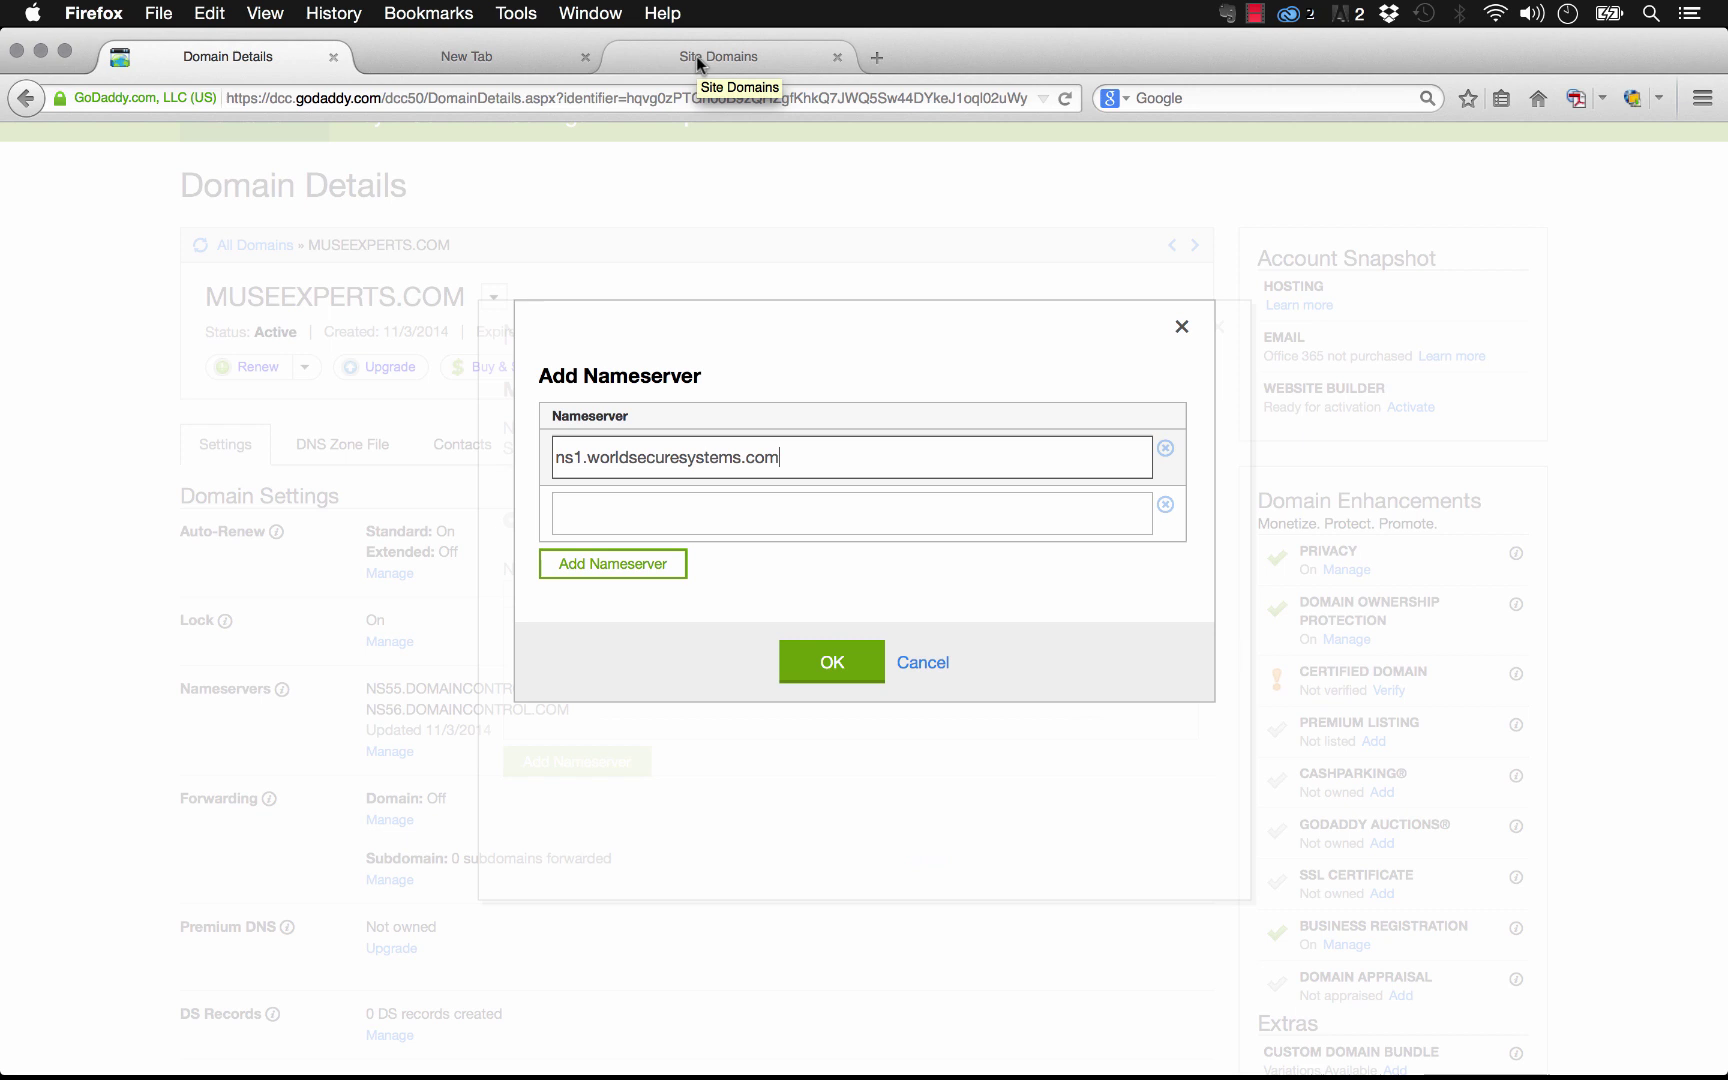
Copy ns2.worldsecuresystems.com from Business Catalyst into the second nameserver field
click(697, 55)
drag(572, 349, 355, 350)
key(super+c)
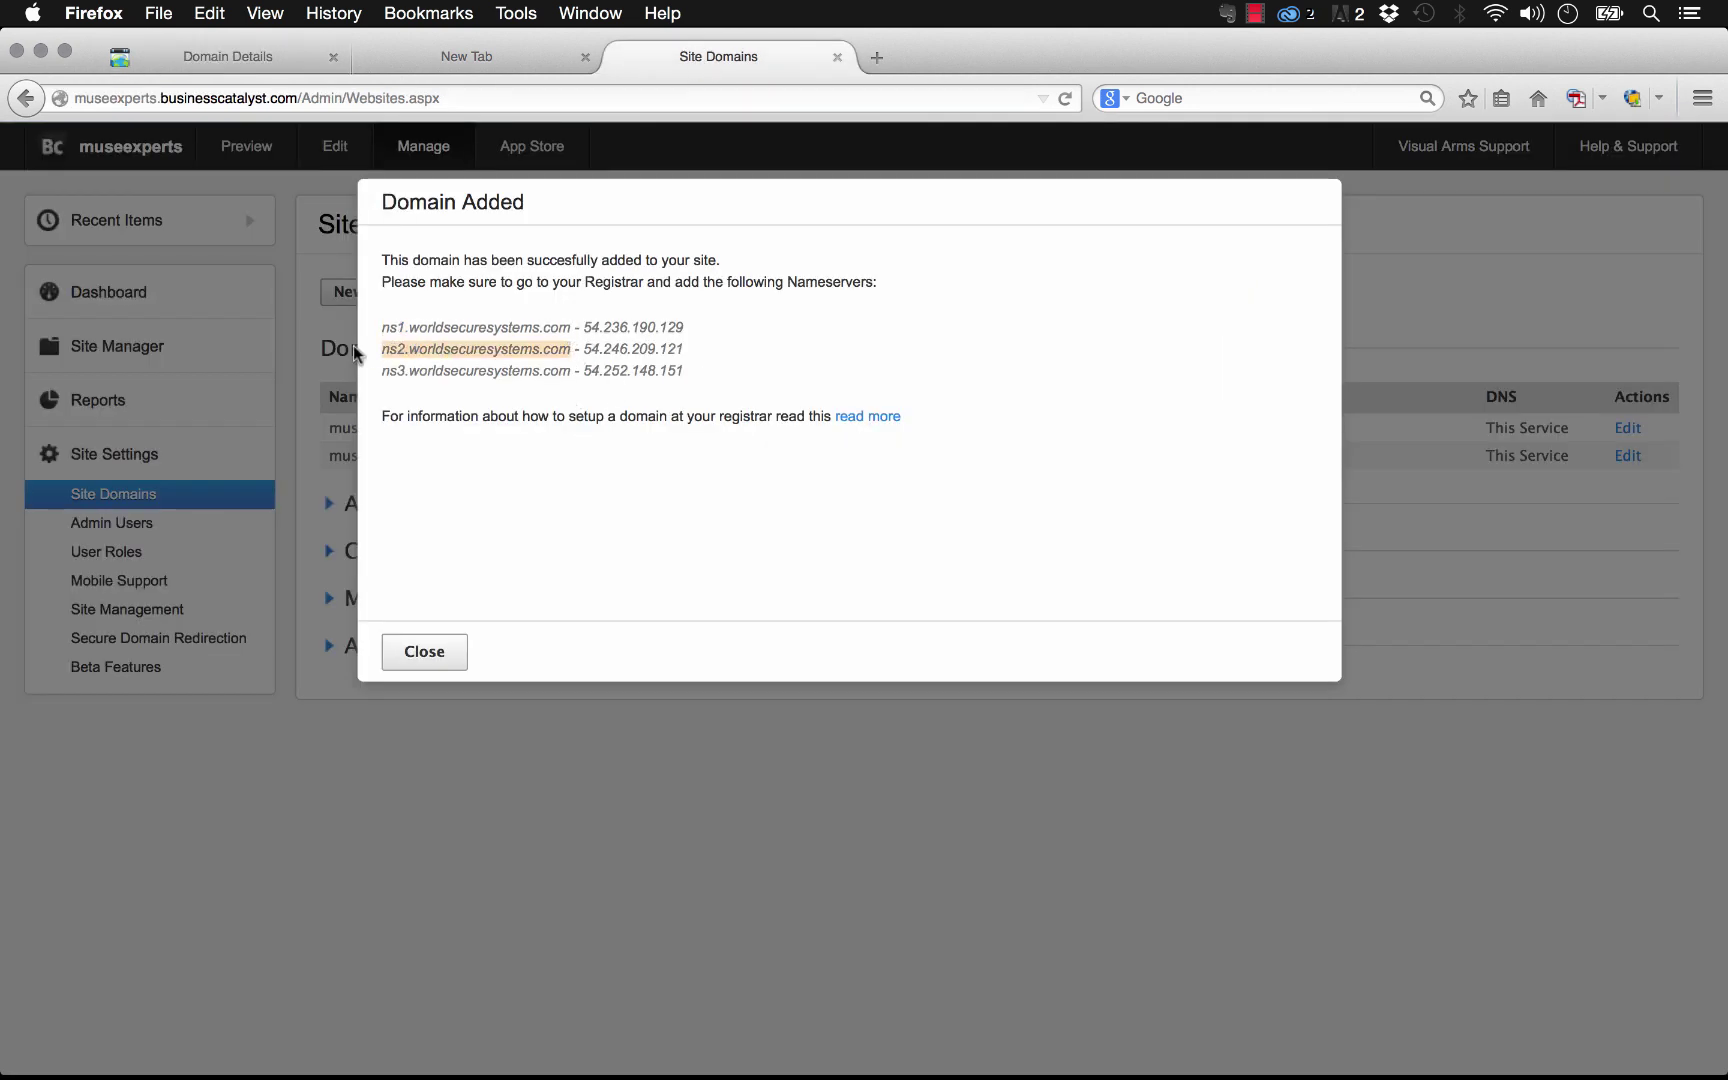
click(140, 58)
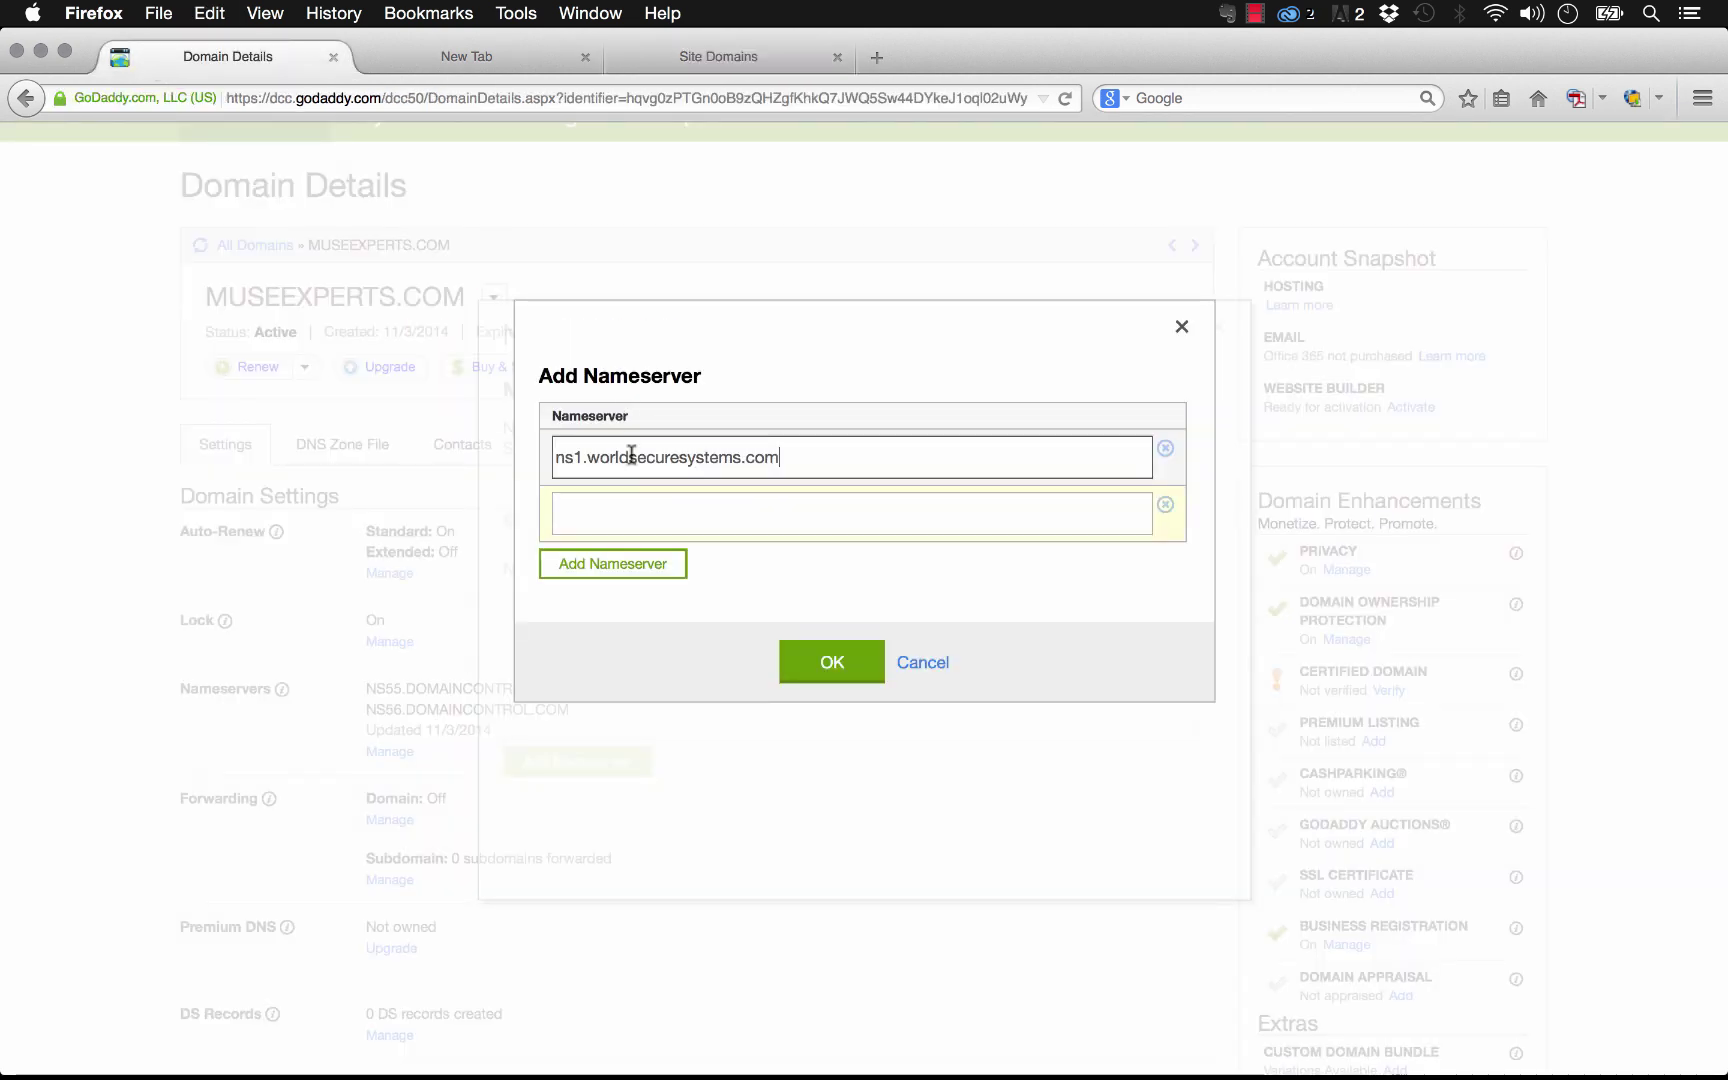
click(627, 505)
key(super+v)
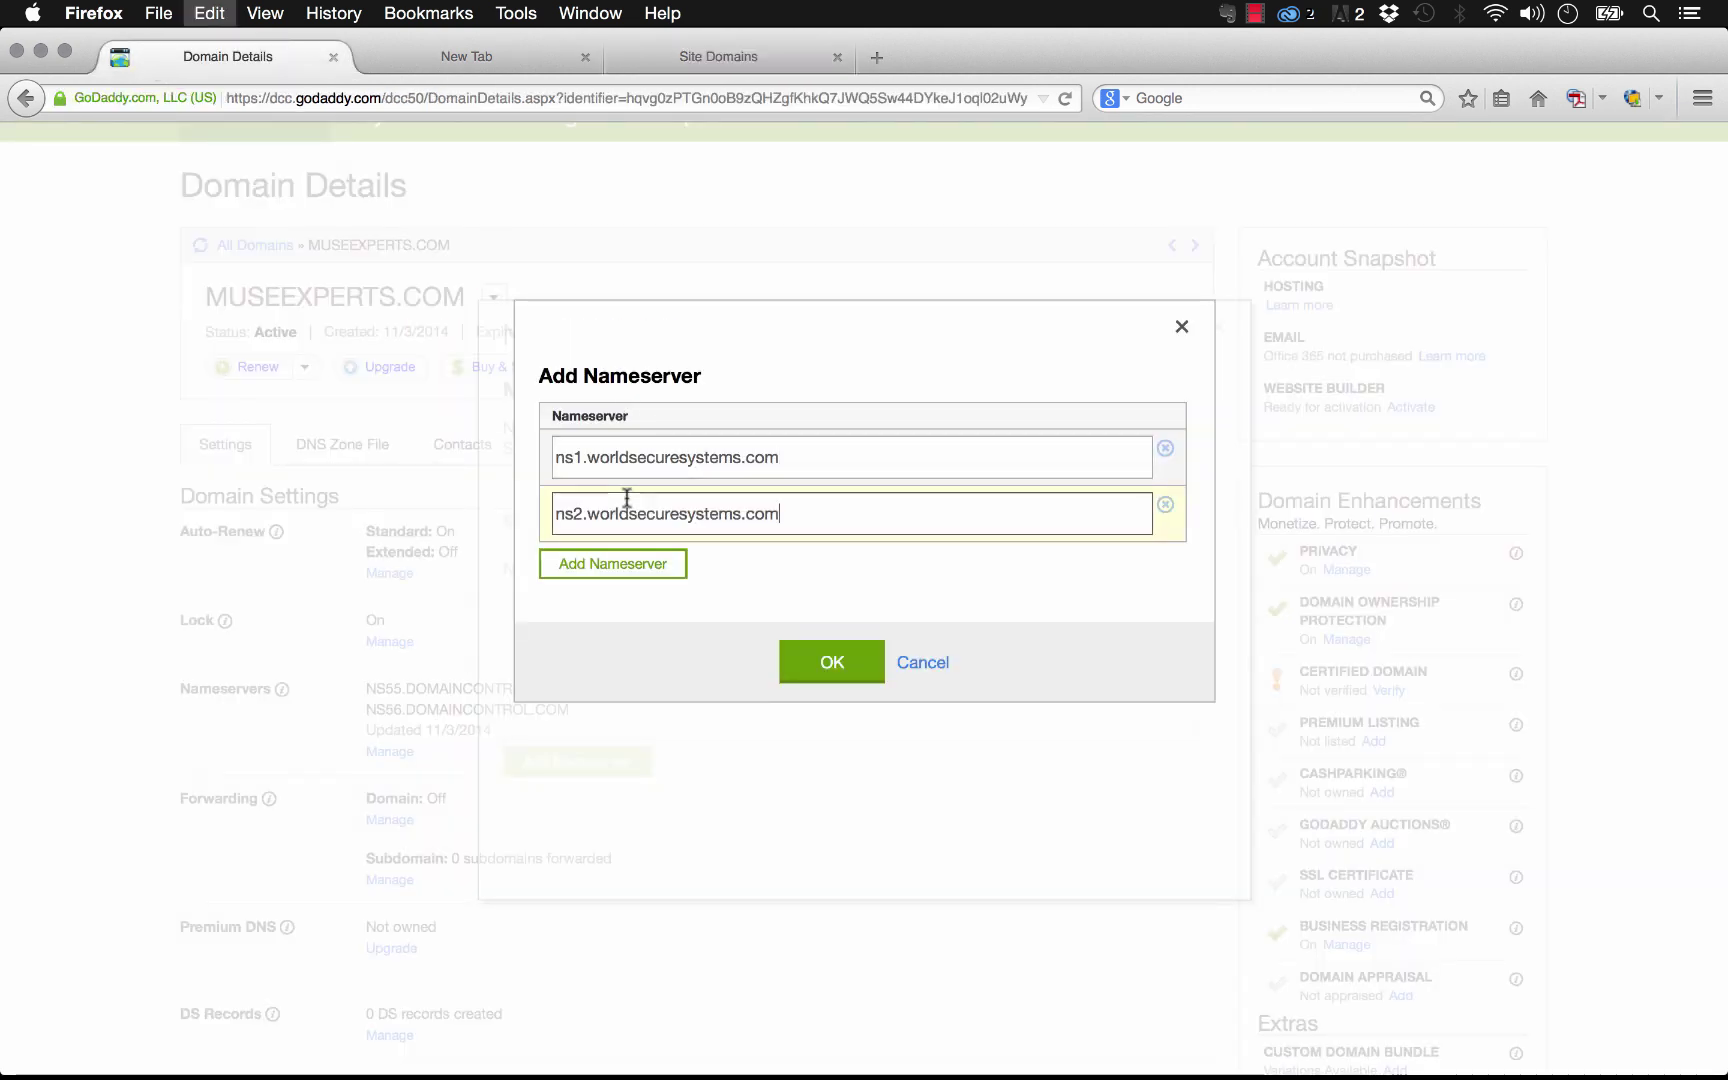
Add a third field, paste ns3.worldsecuresystems.com into it, and confirm the three nameservers
click(628, 566)
click(822, 58)
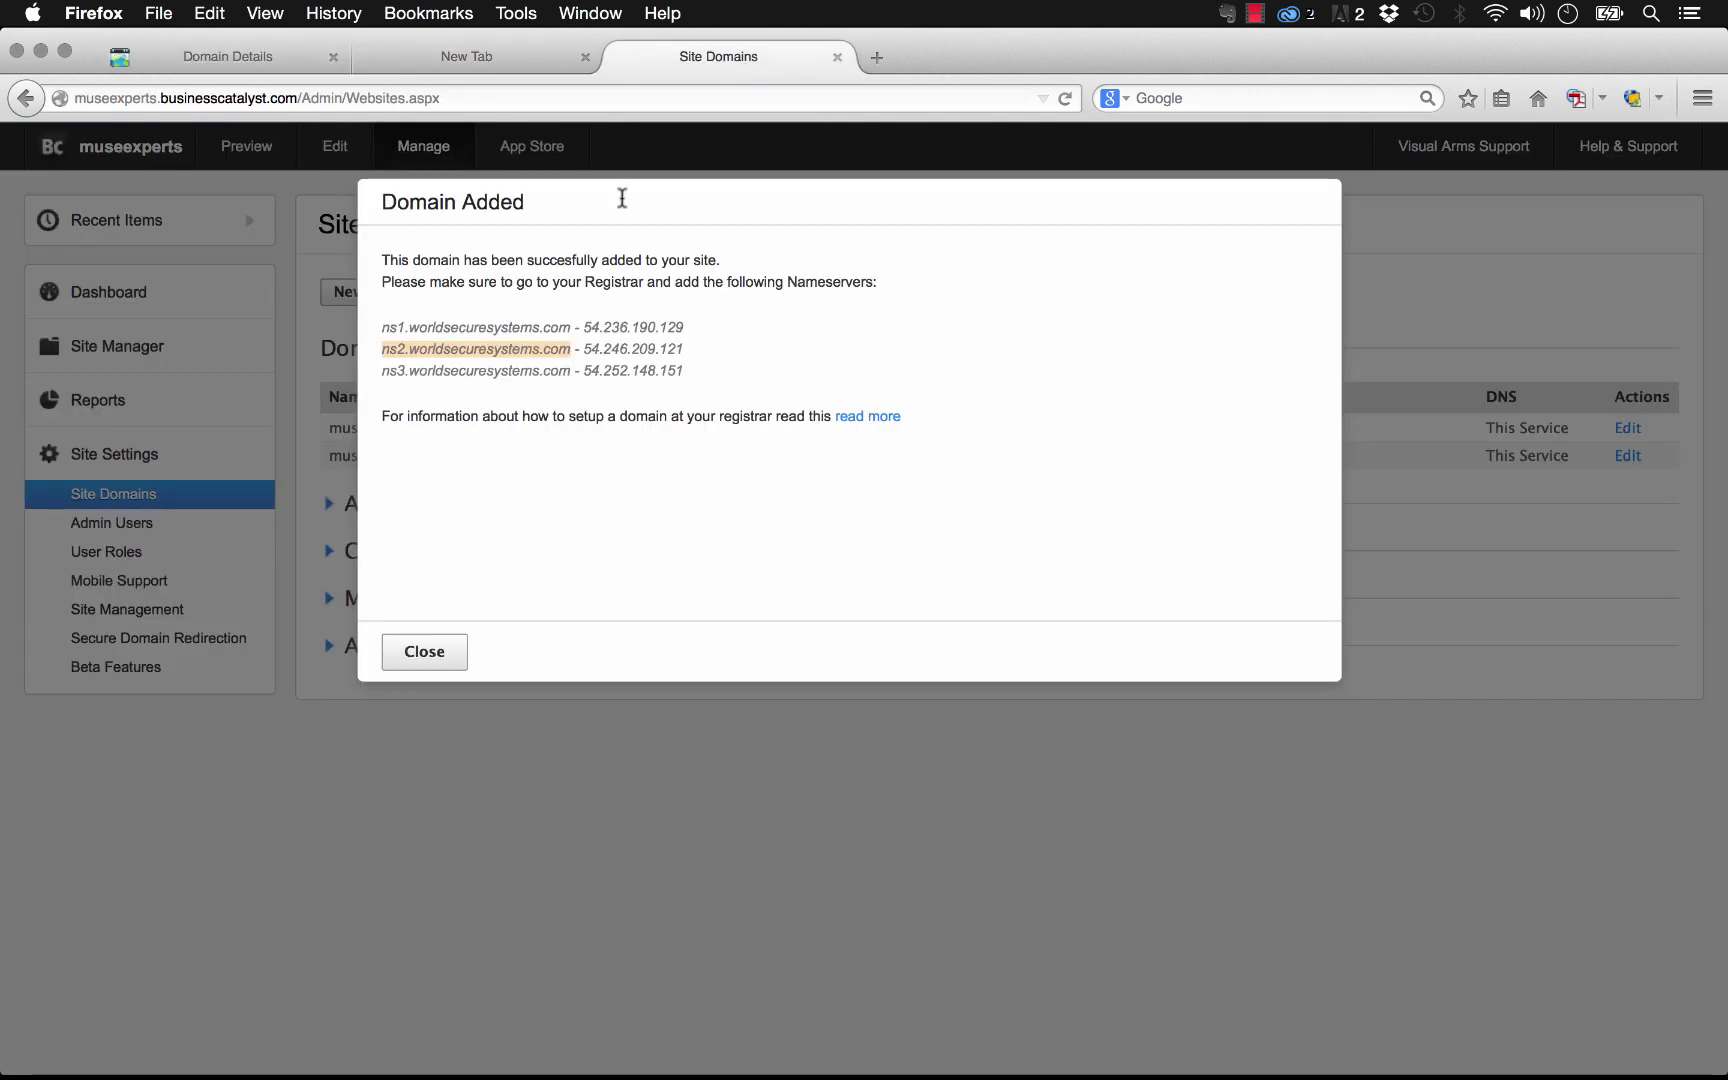
drag(571, 370, 382, 374)
key(super+c)
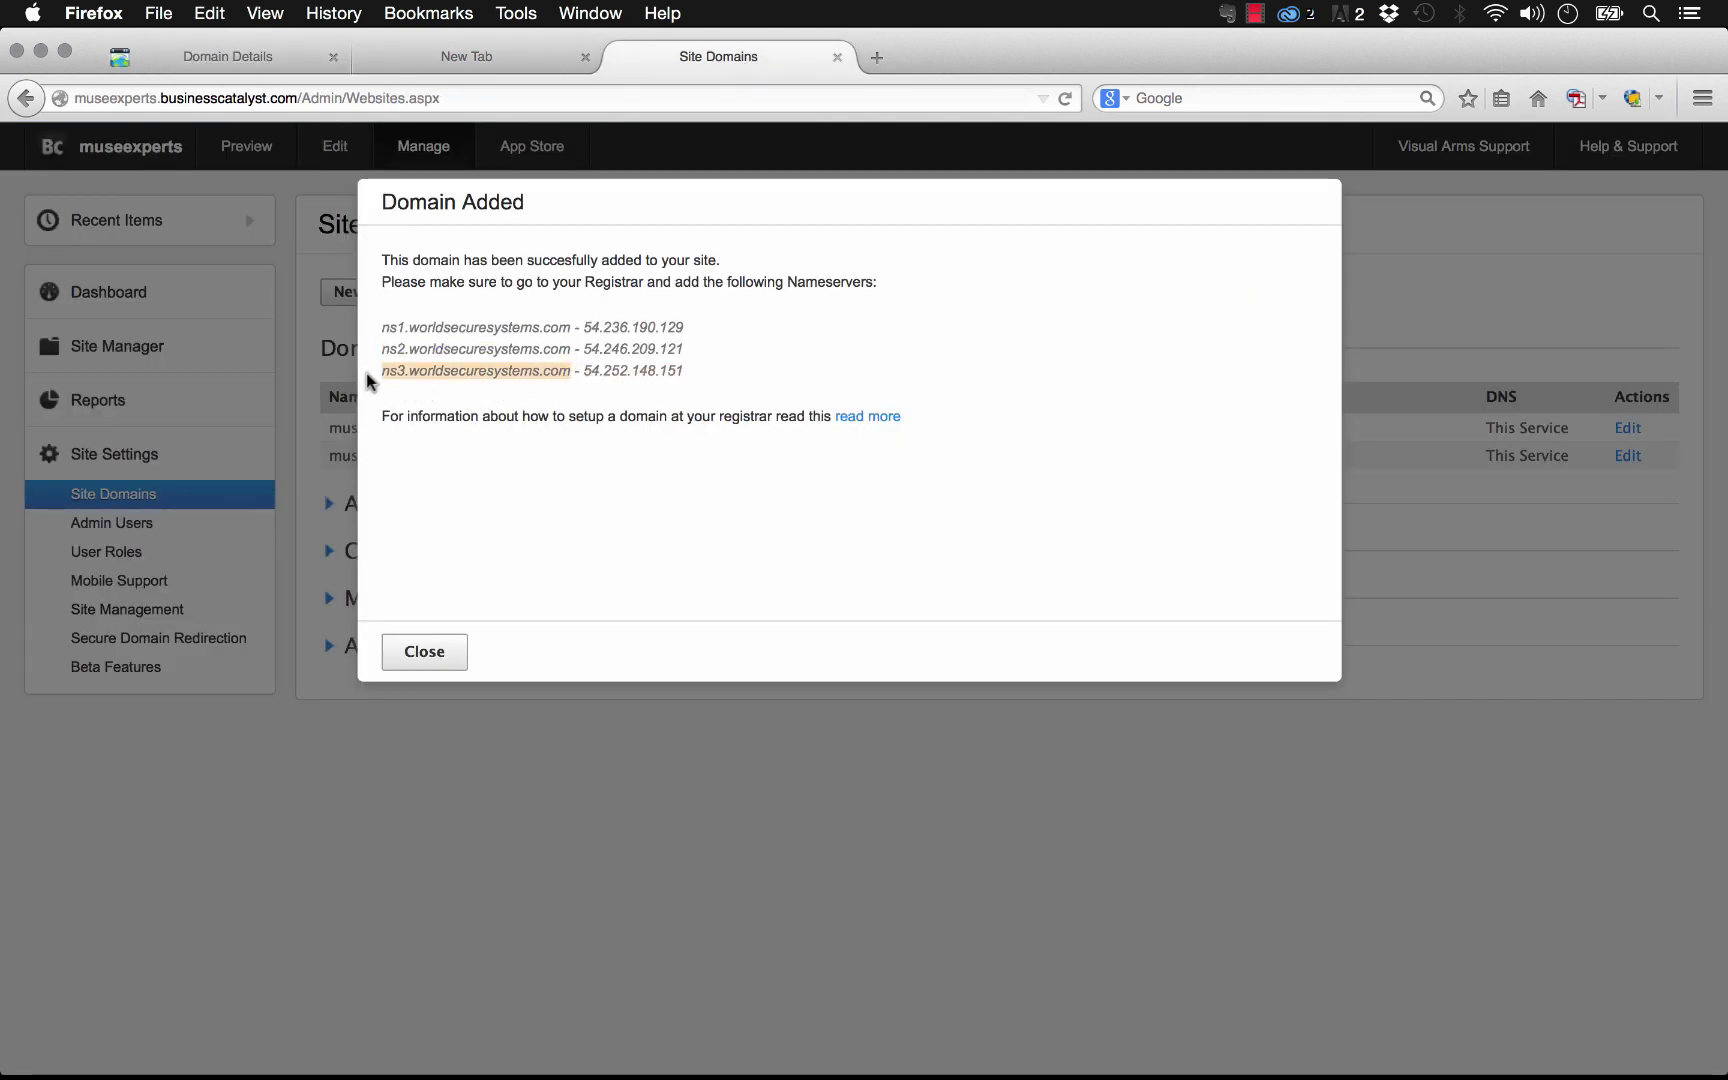
click(240, 62)
click(664, 570)
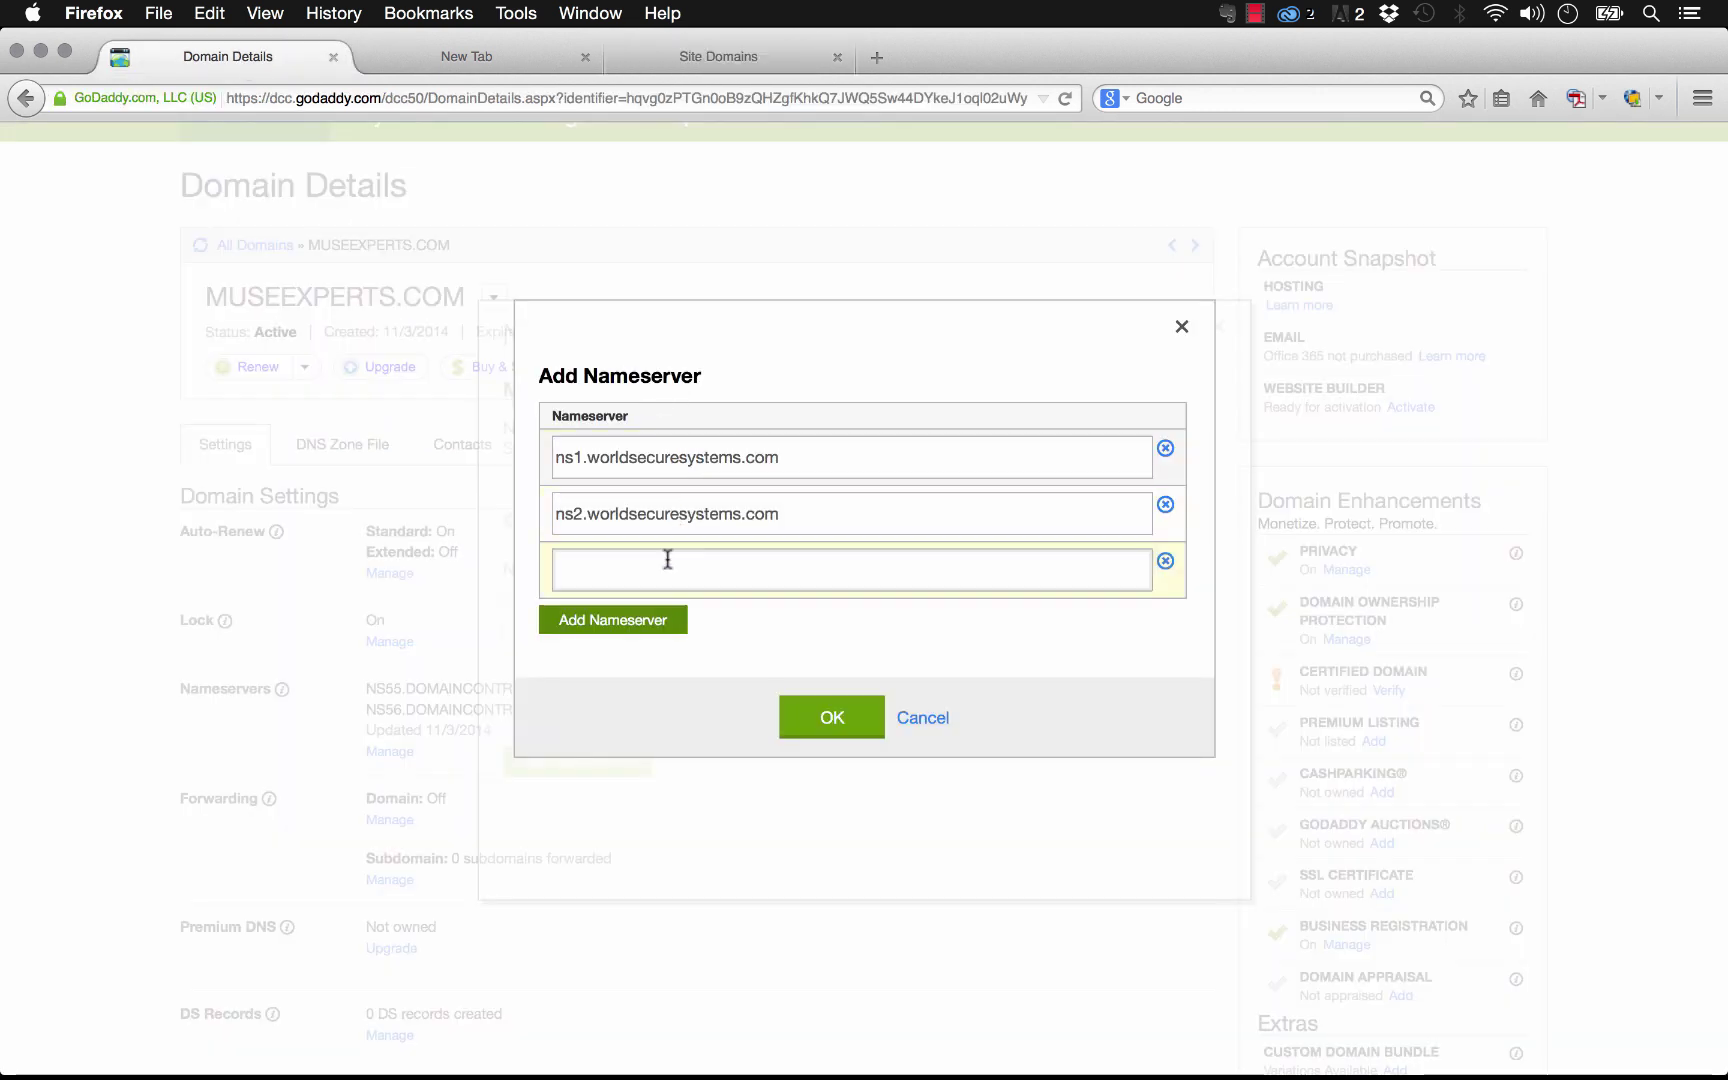
key(super+v)
click(829, 717)
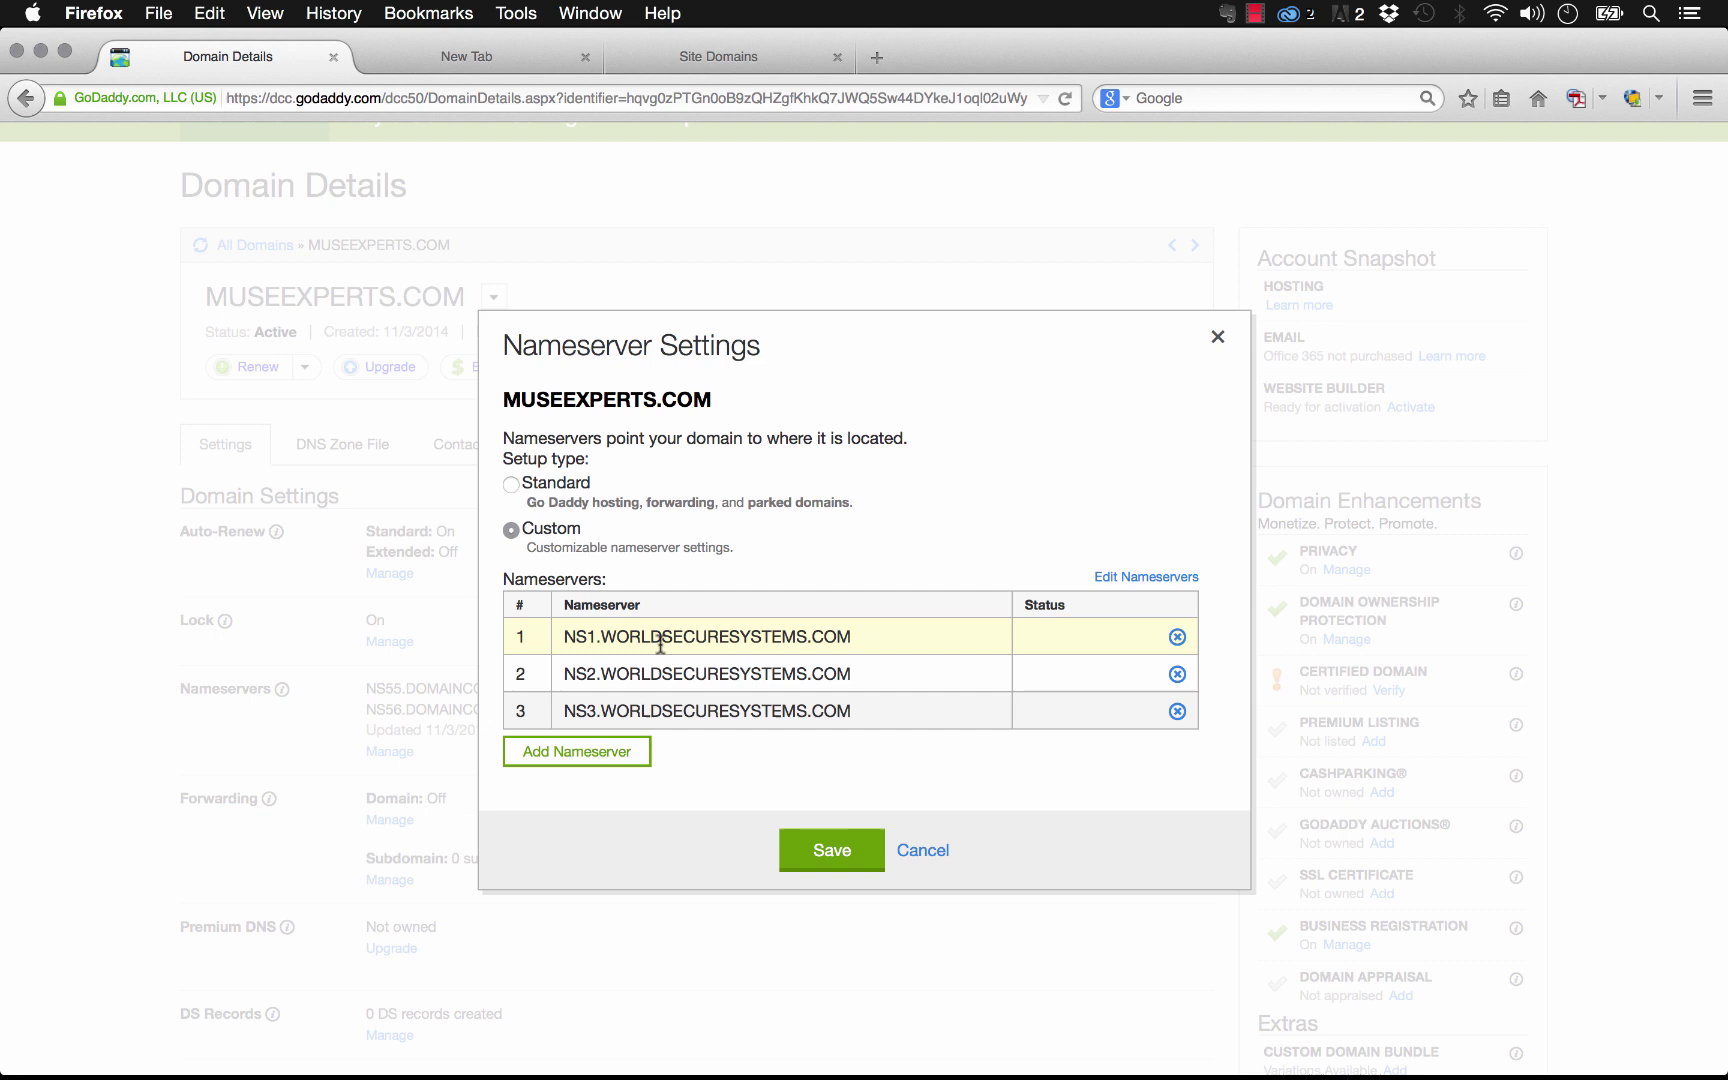
Save the custom nameservers in GoDaddy, then close Business Catalyst's Domain Added dialog
click(832, 852)
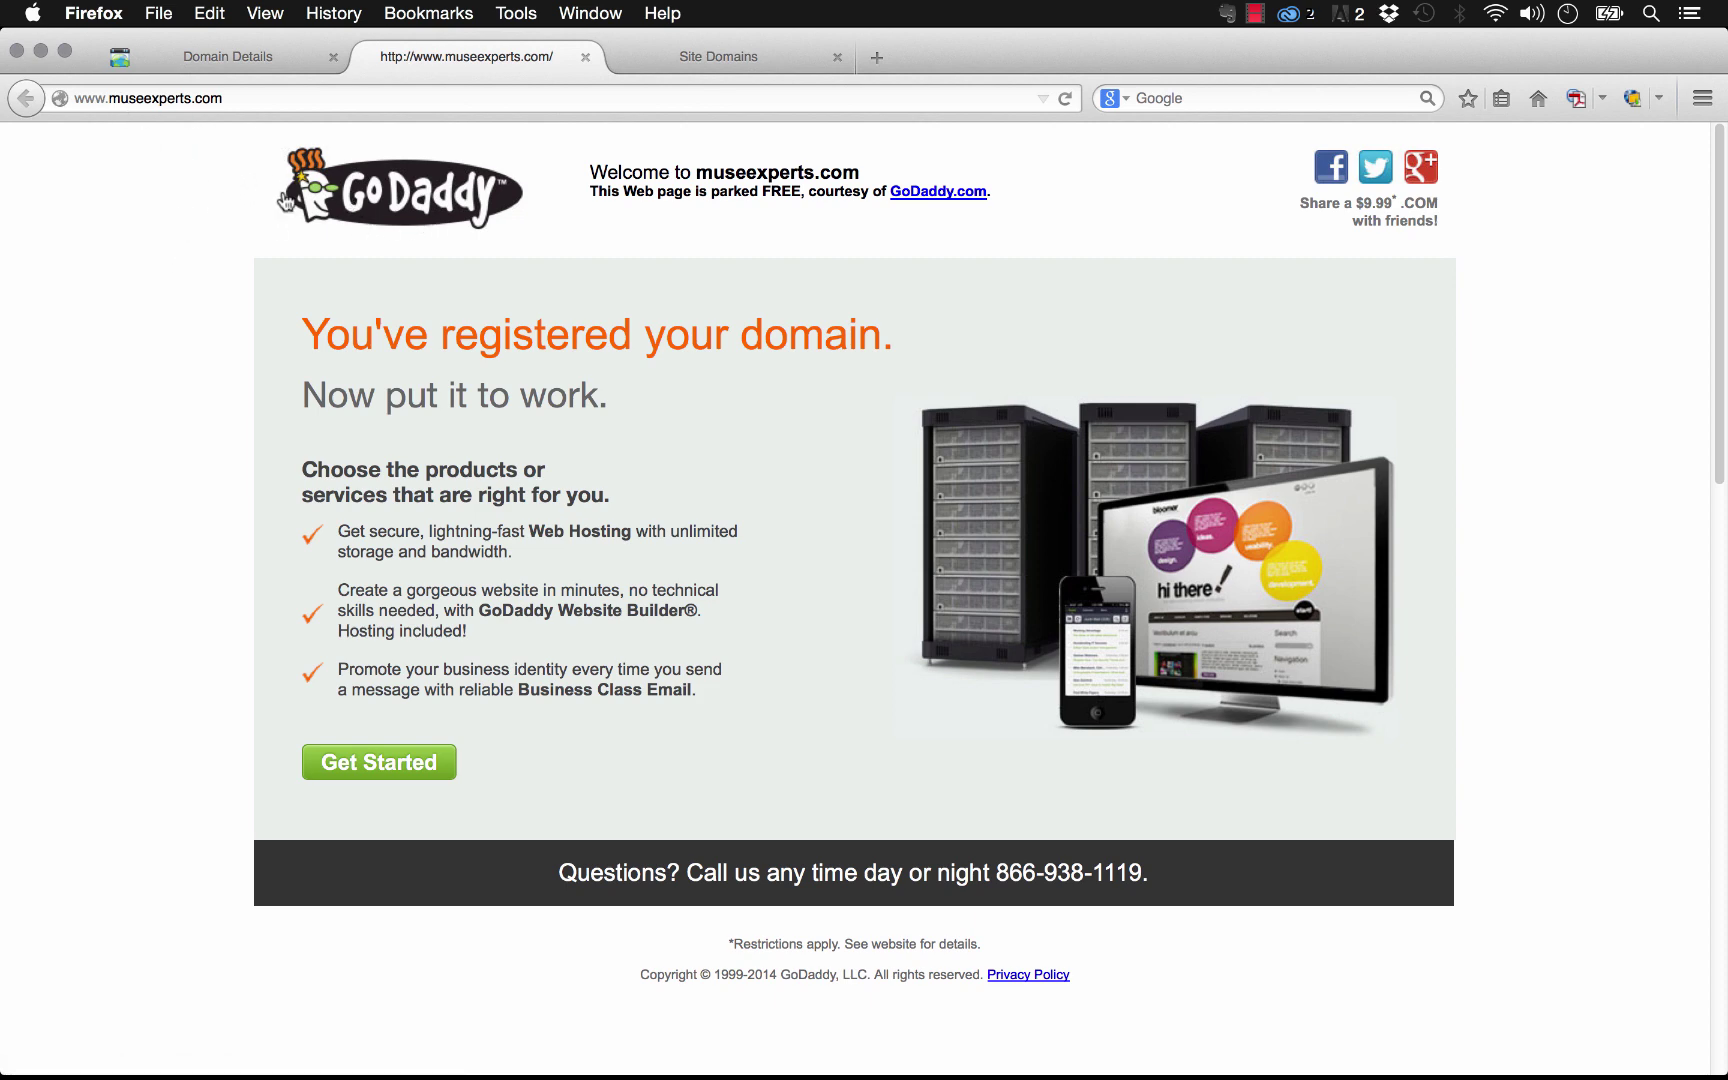
click(726, 53)
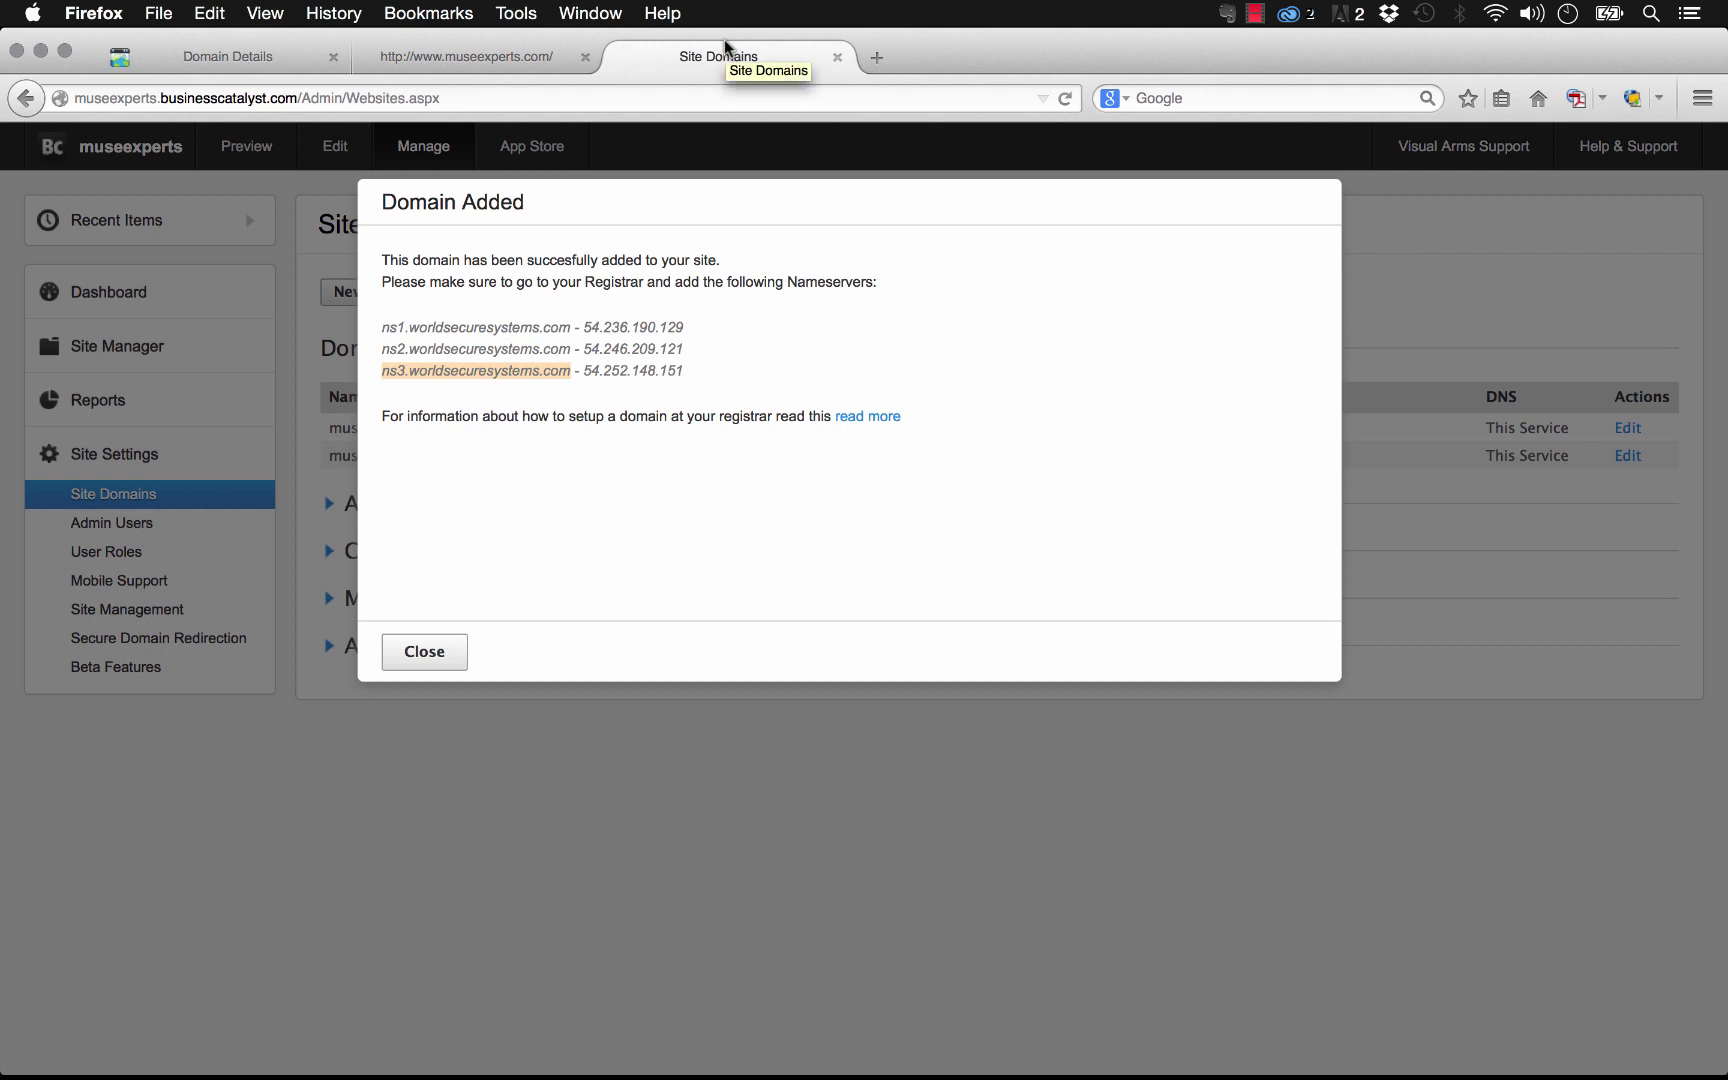
click(424, 653)
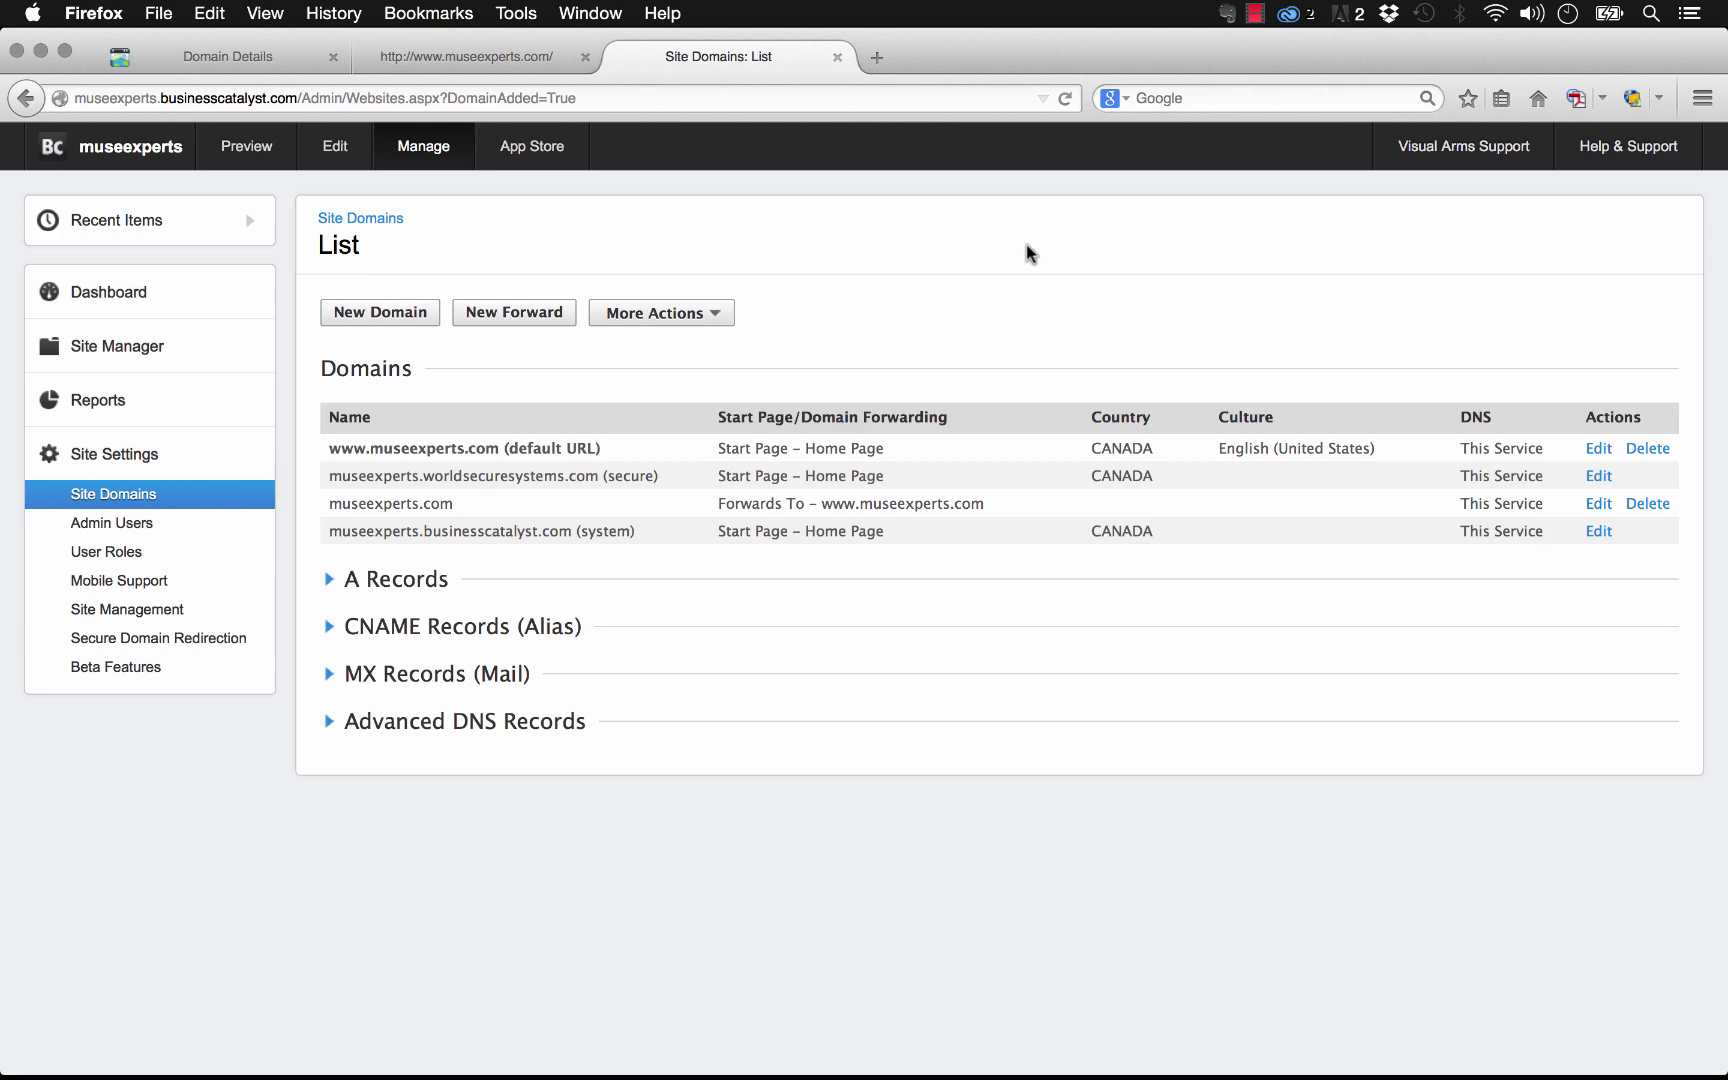
Reload museexperts.com twice to check whether the nameserver change has taken effect
click(448, 57)
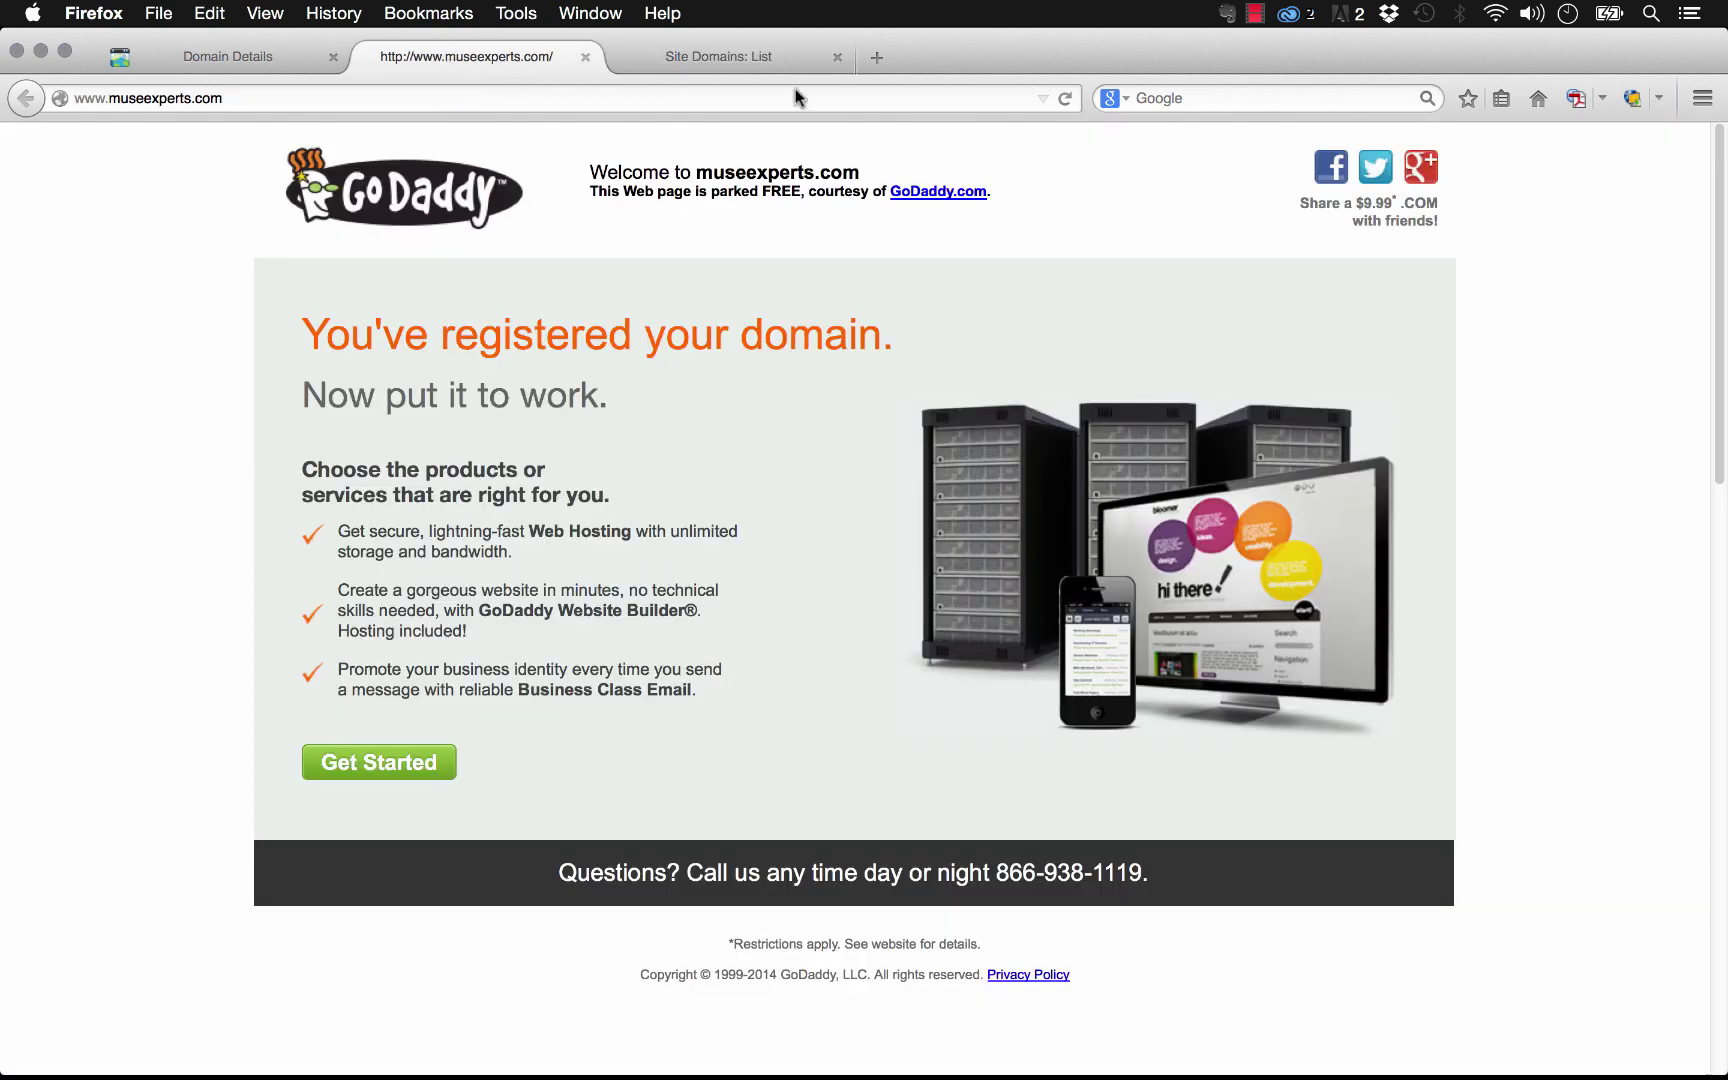
click(1069, 98)
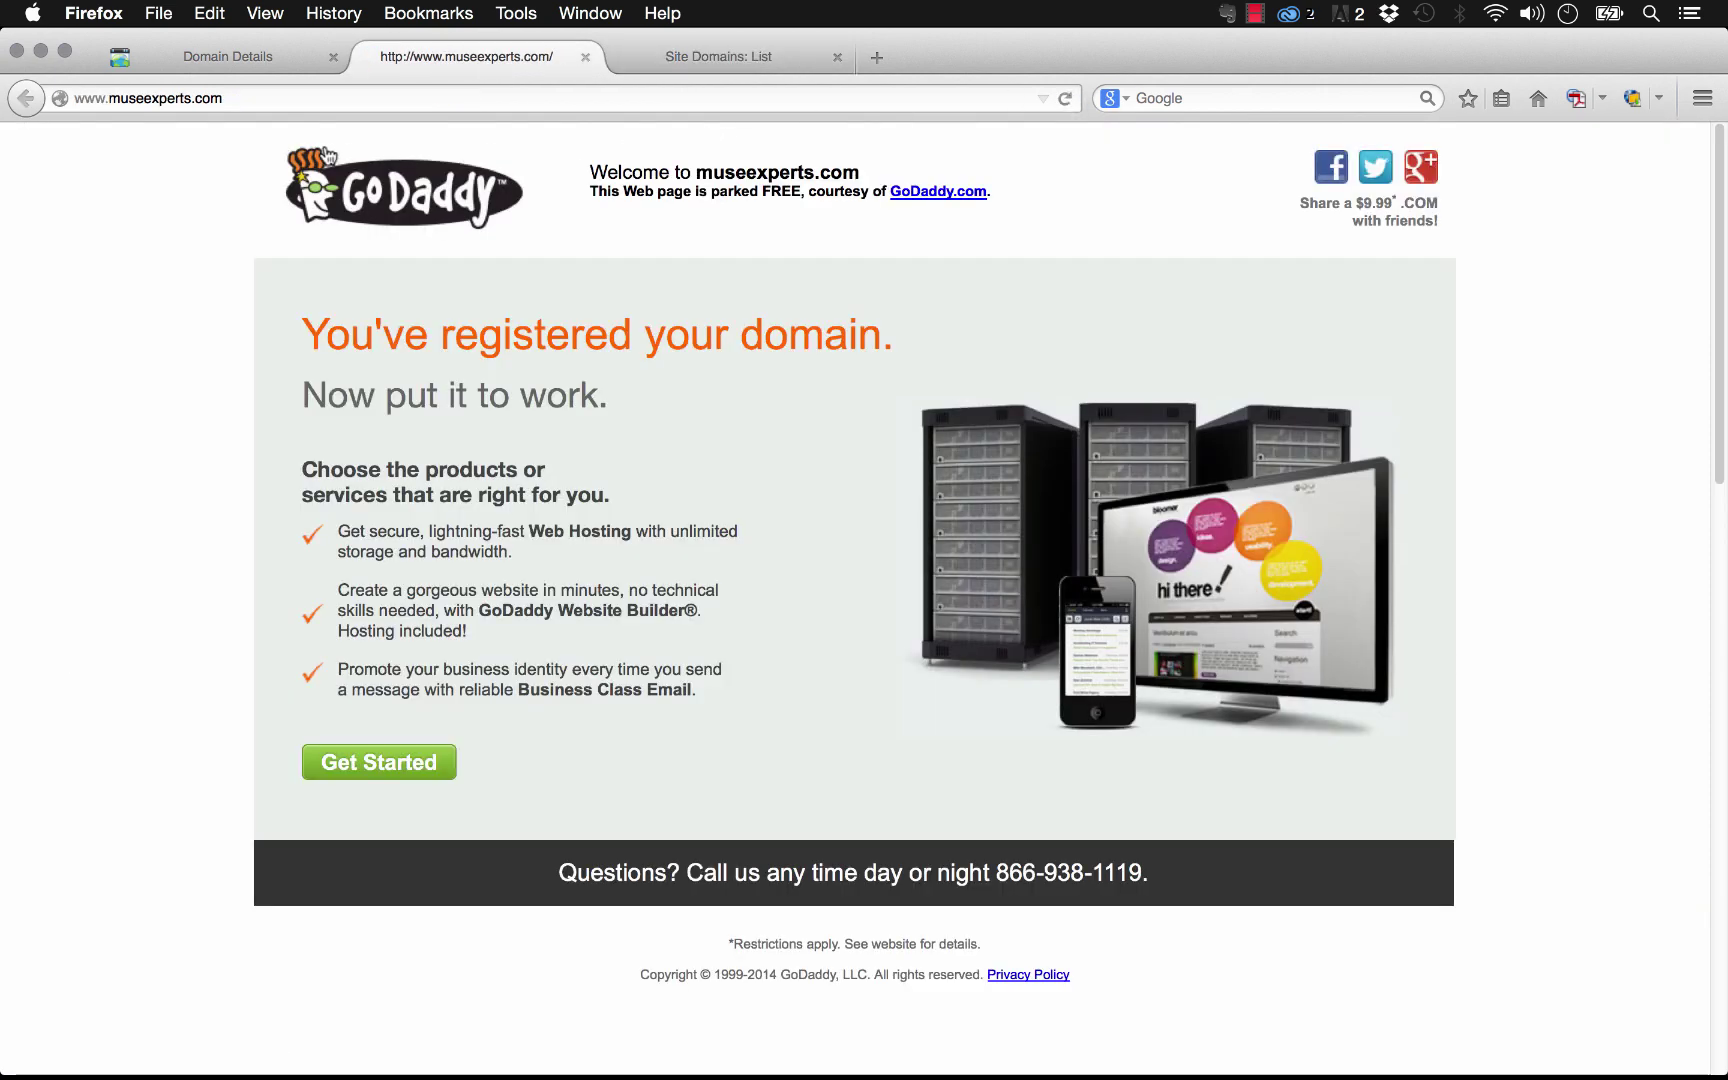
click(1066, 99)
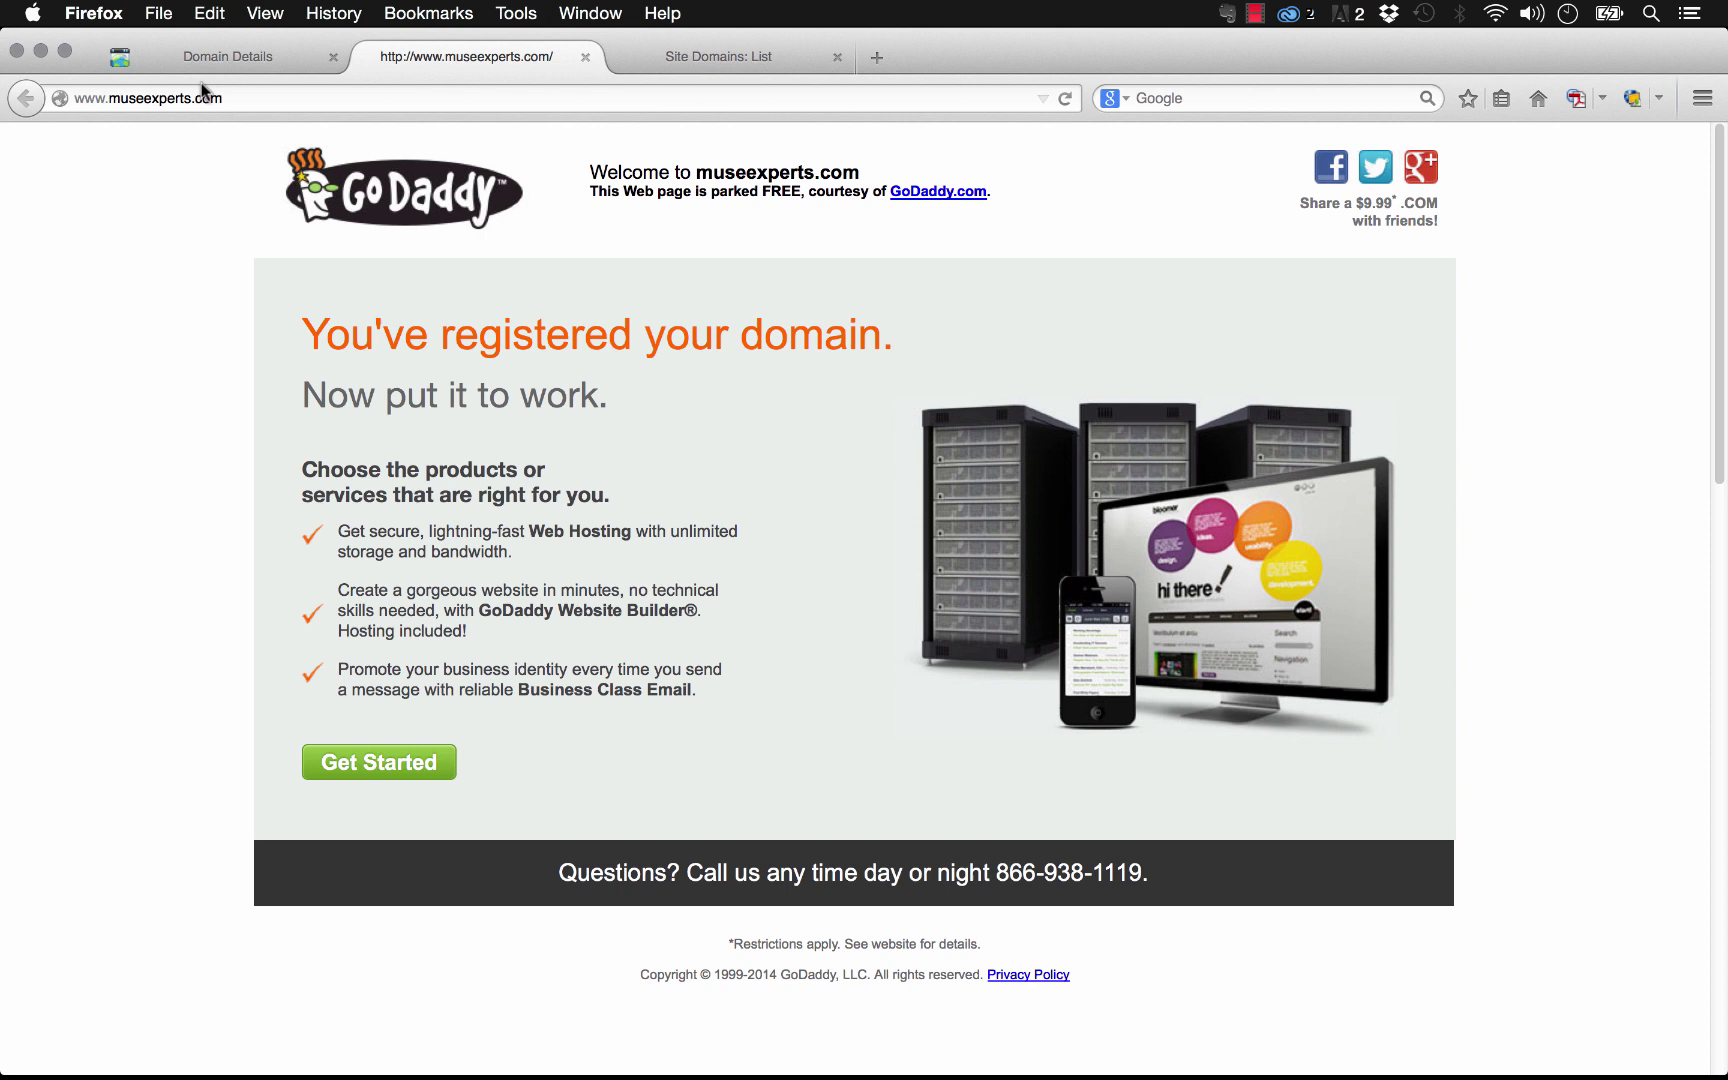
Load museexperts.businesscatalyst.com to view the hearth site, then return to GoDaddy's domain details
click(250, 98)
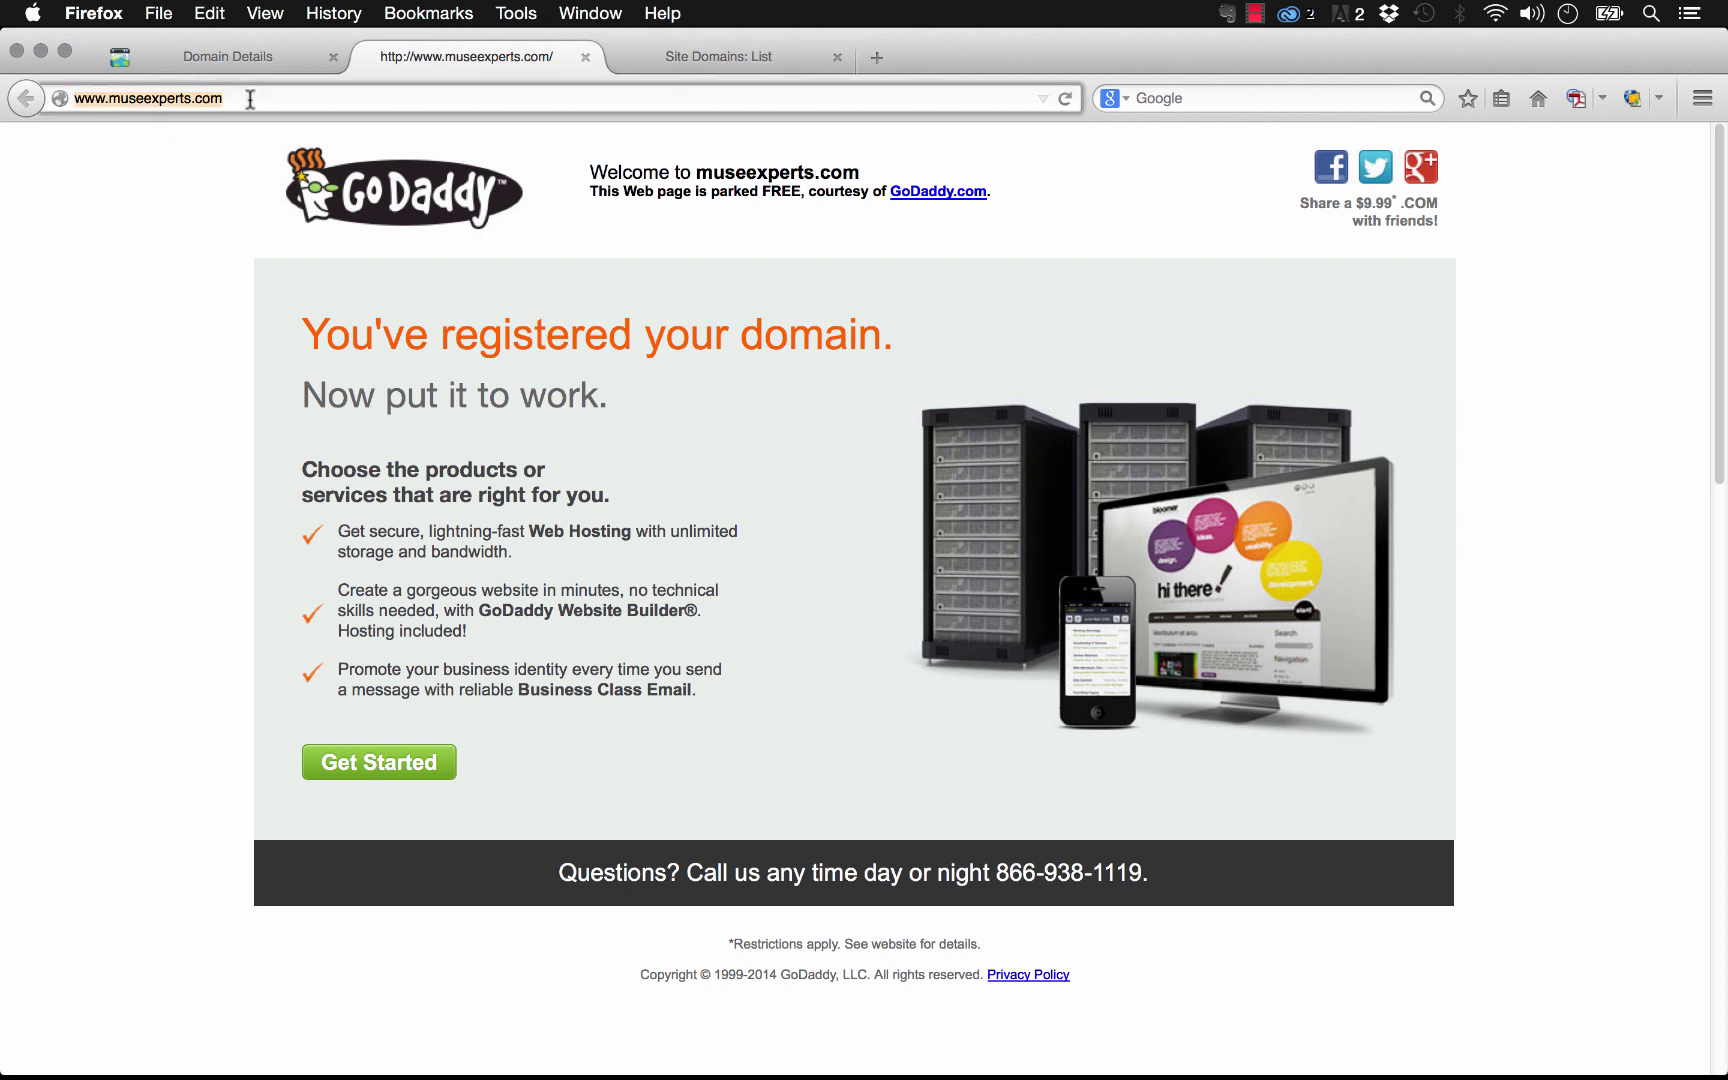
text(museexperts.businesscatalyst.com)
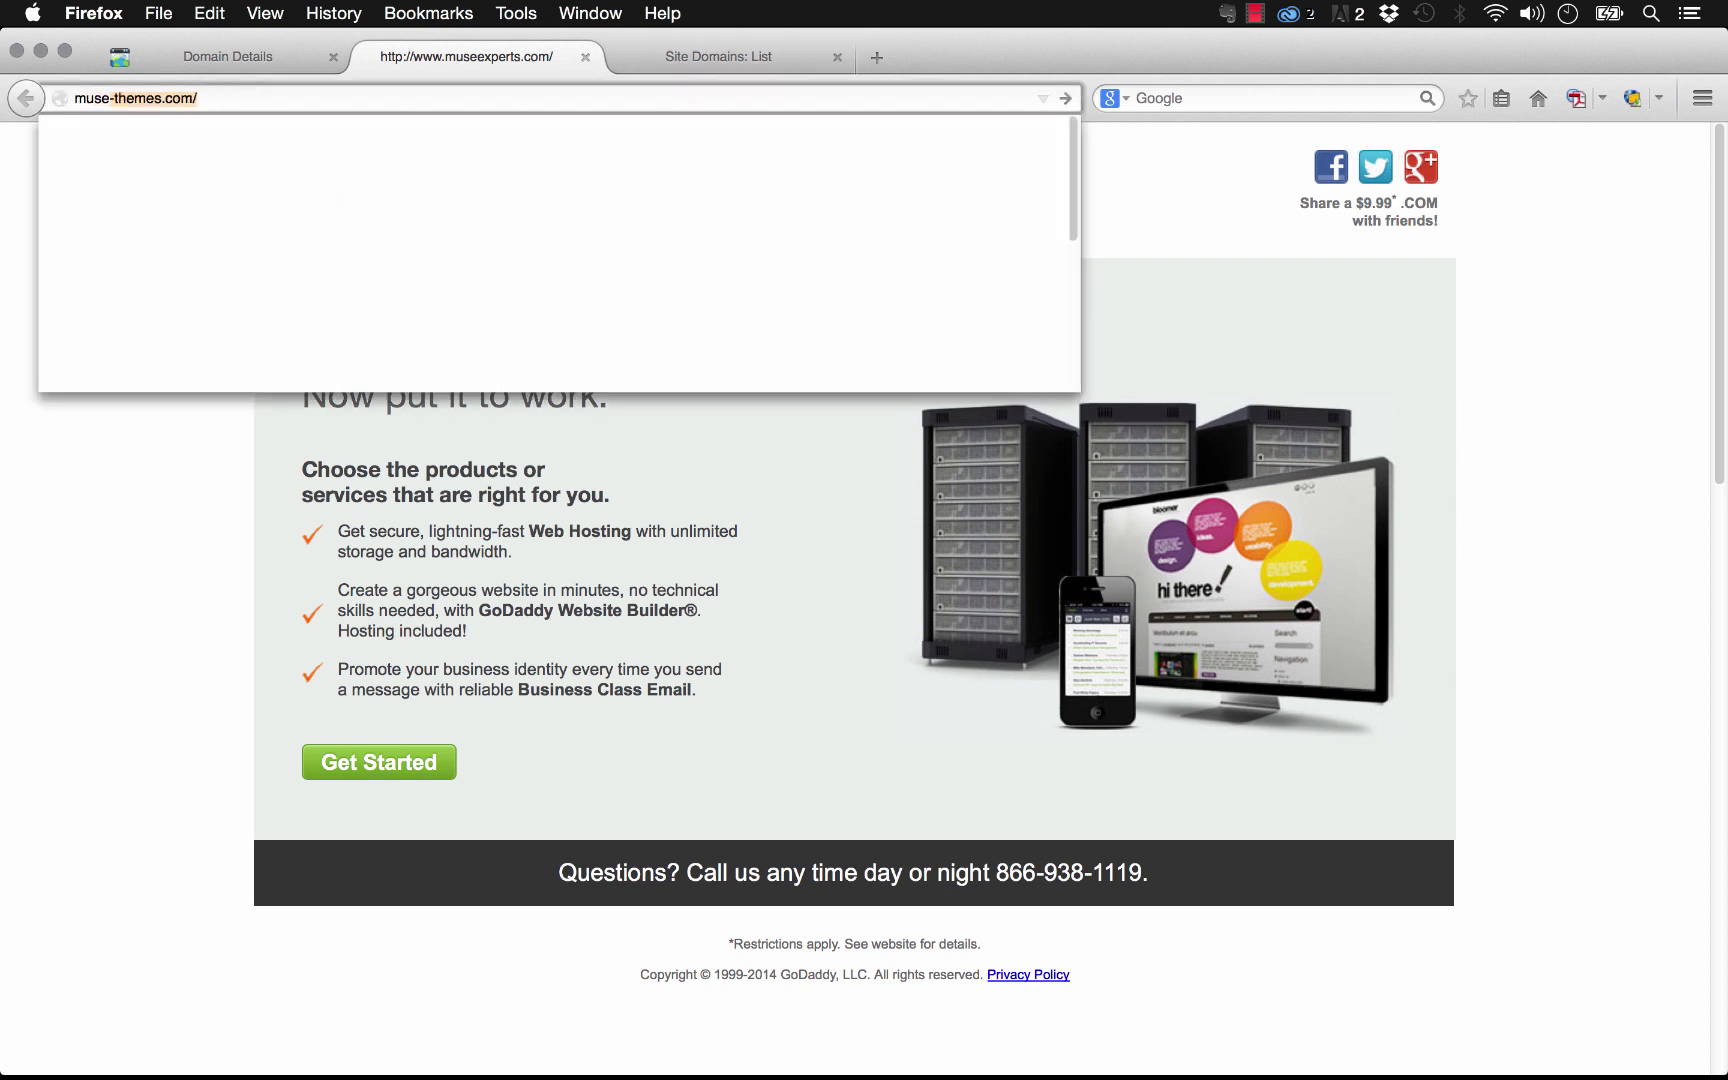
key(Return)
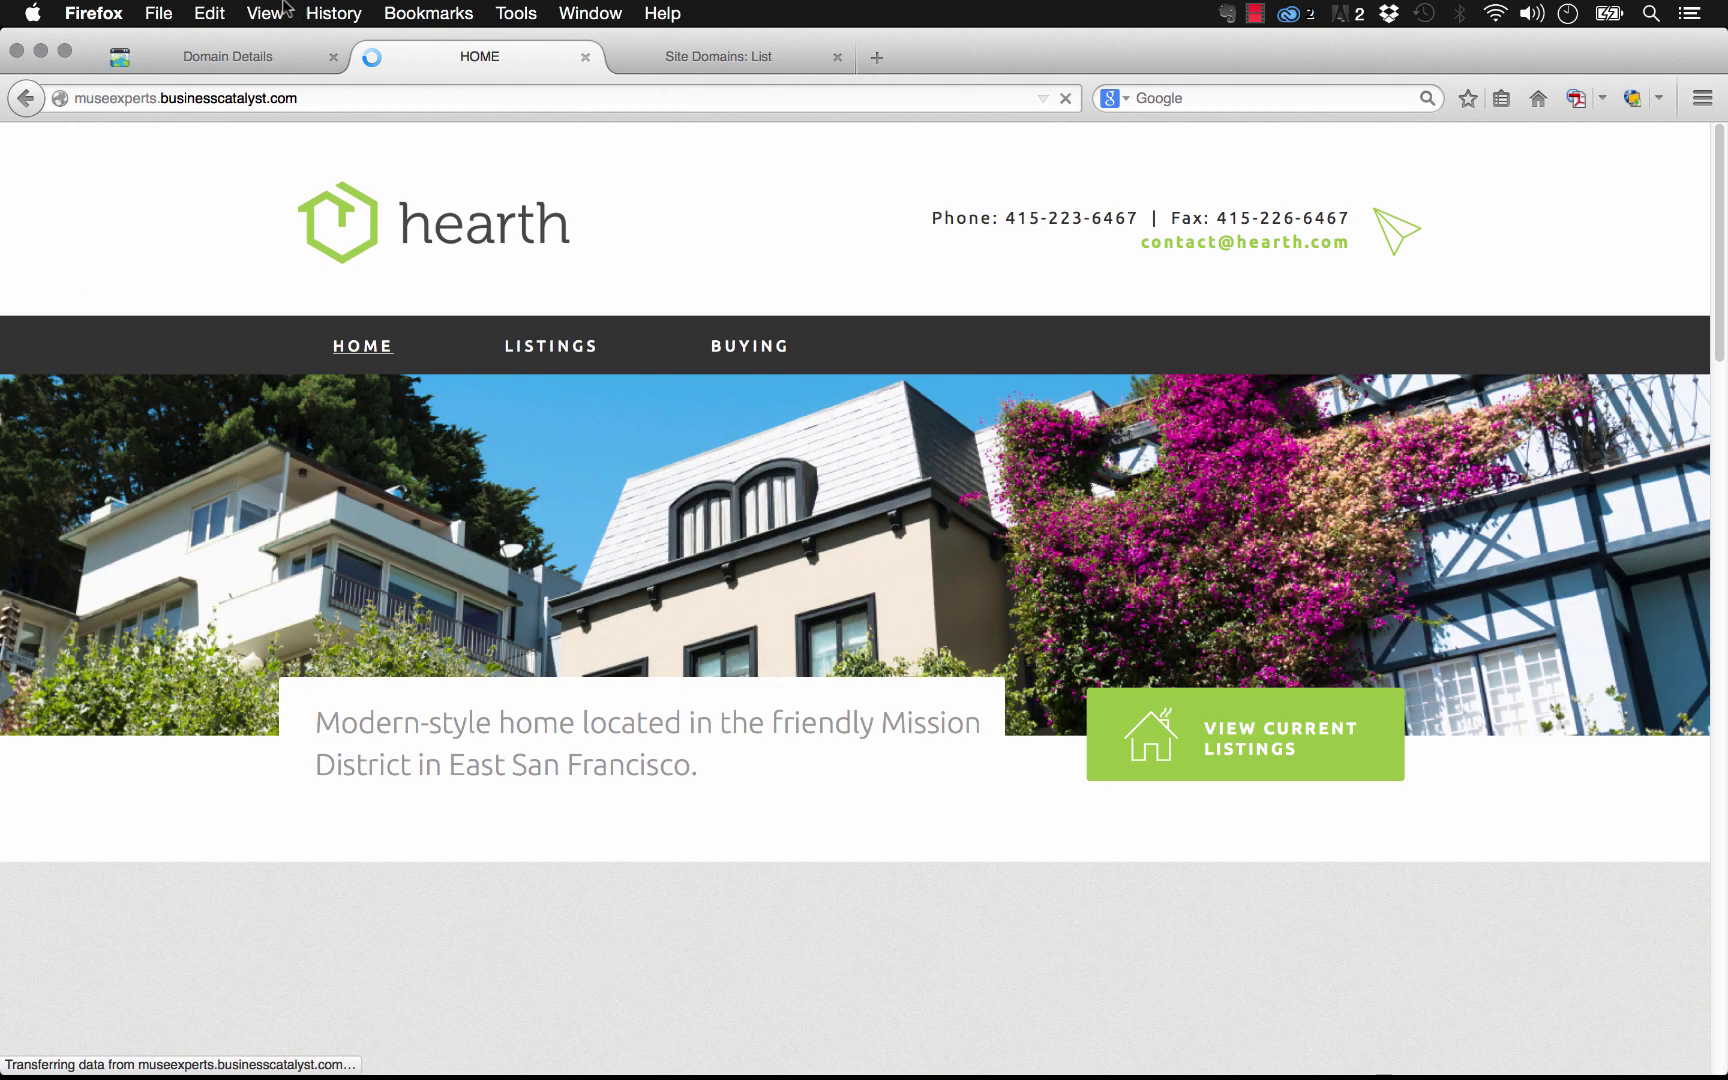
click(280, 57)
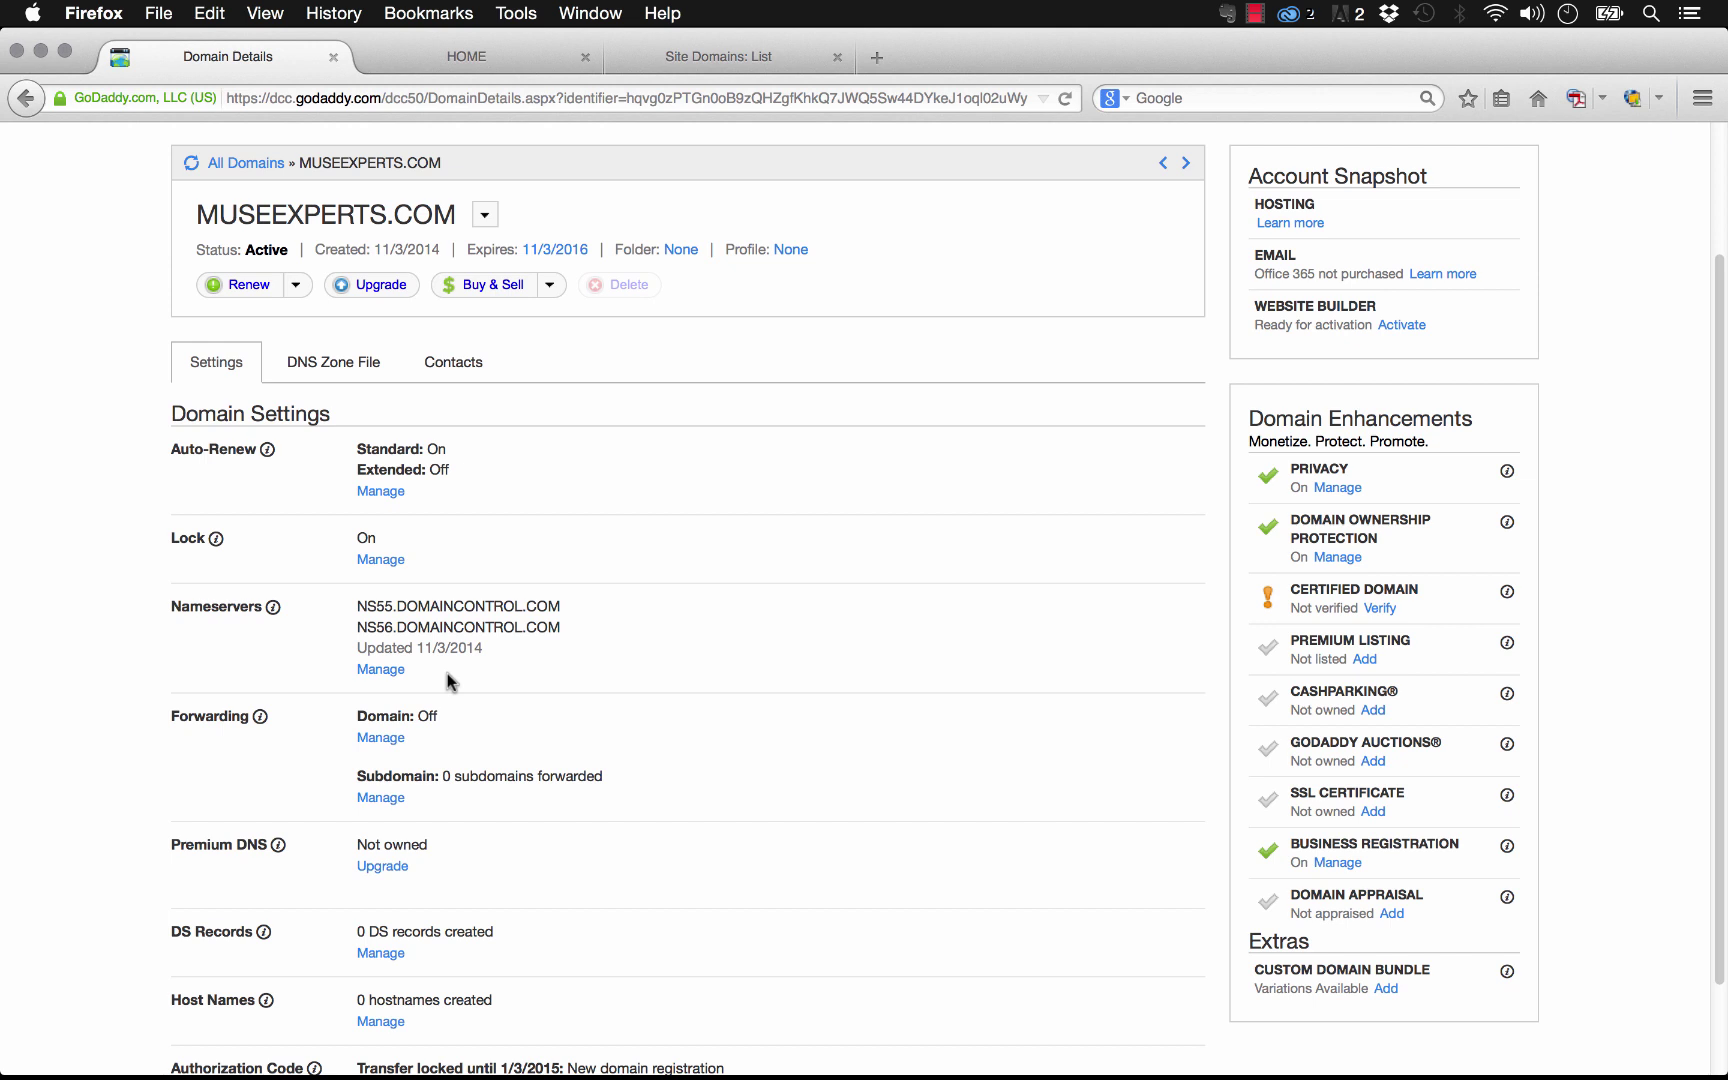
scroll(1609, 406, up, 1)
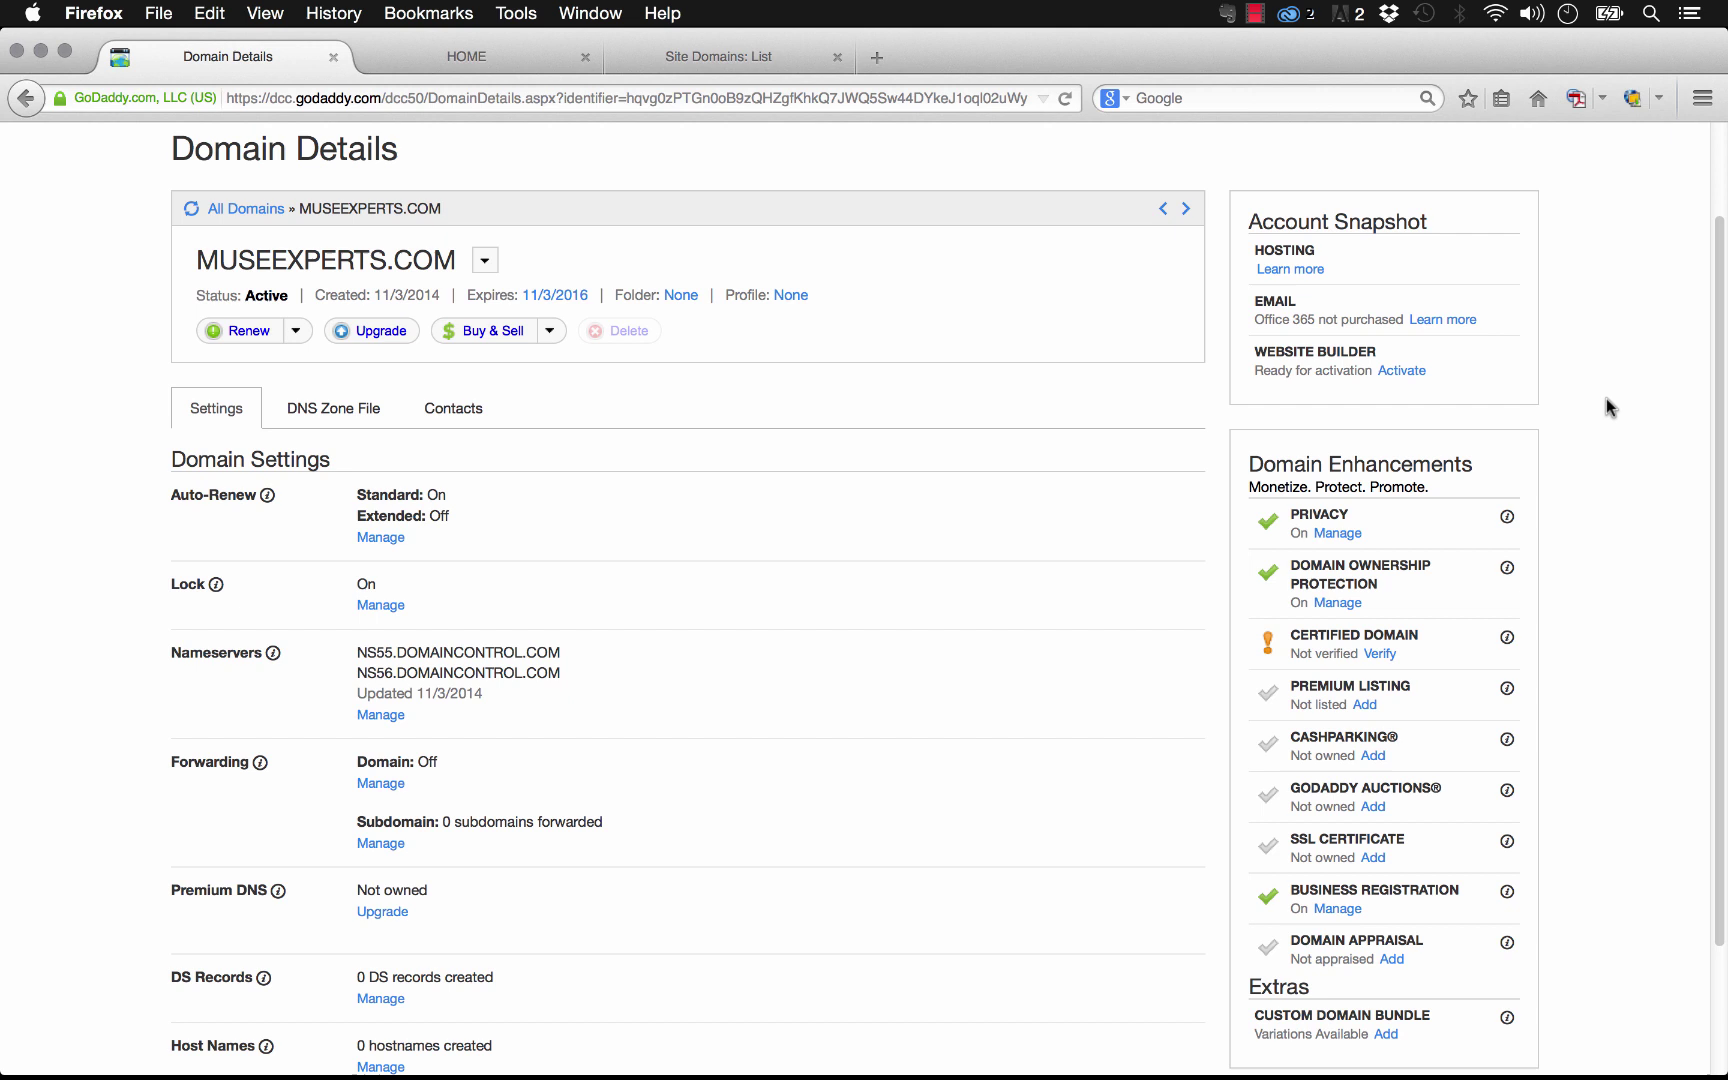